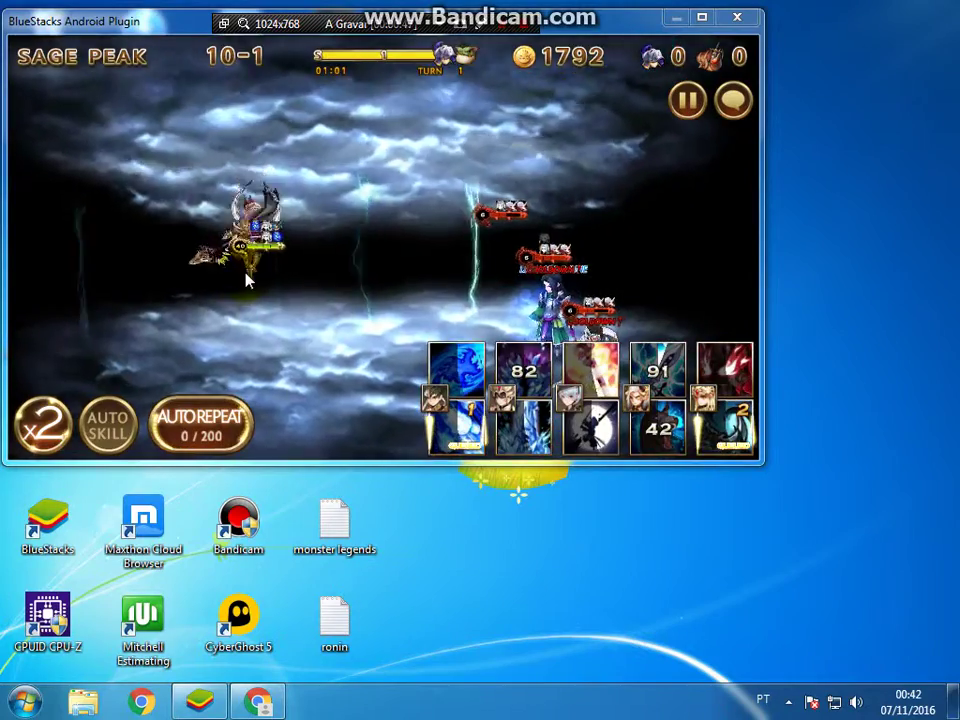
{"action": "left_click", "coordinate": [248, 281]}
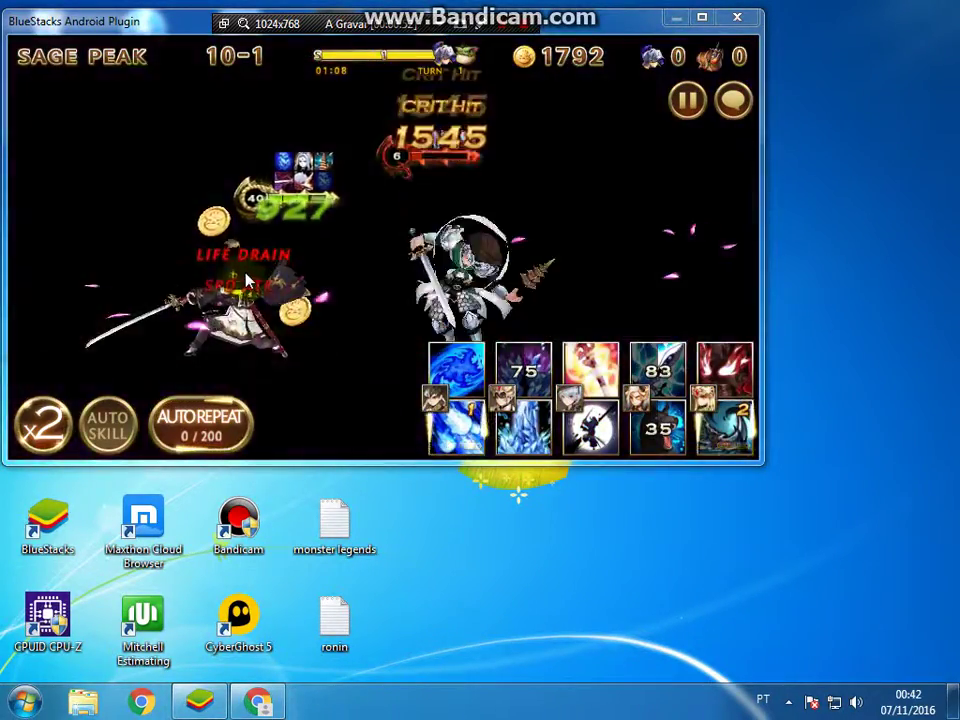
{"action": "left_click", "coordinate": [248, 281]}
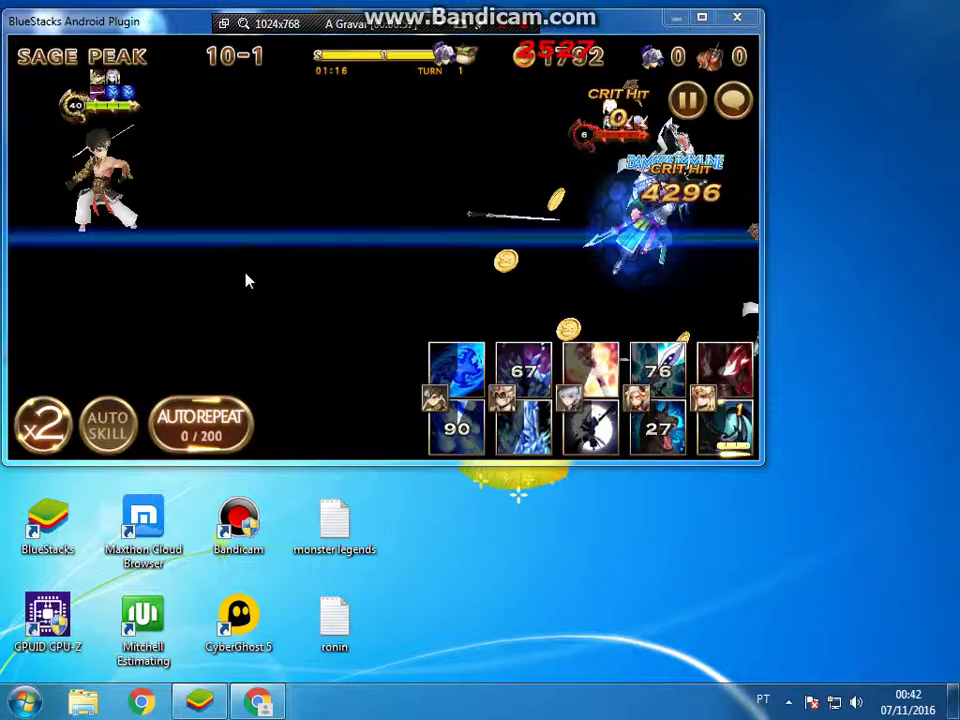
{"action": "left_click", "coordinate": [248, 281]}
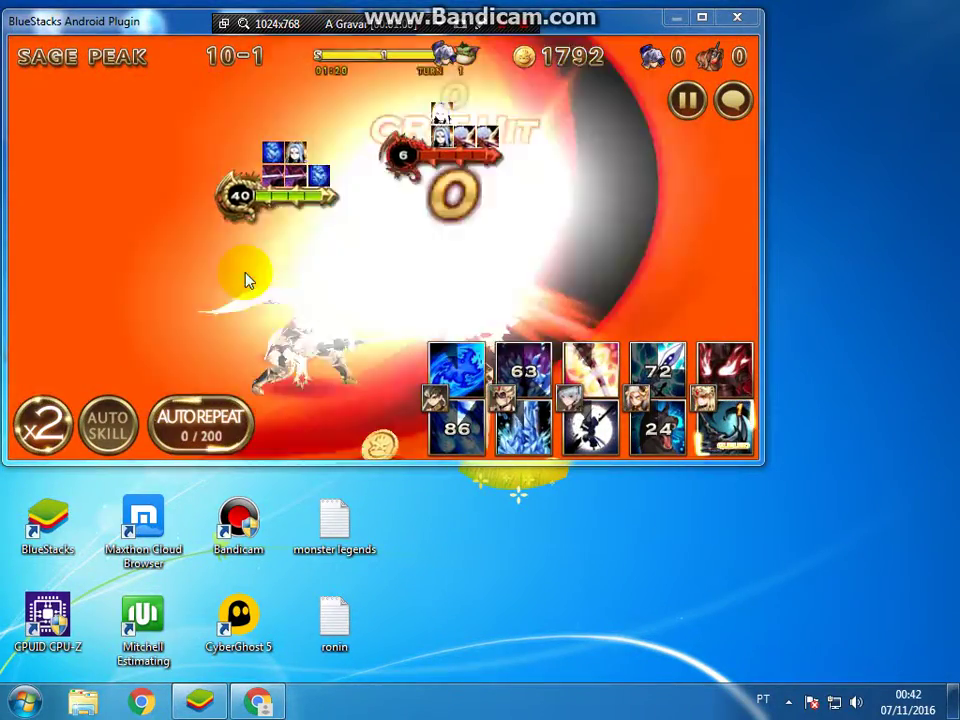
{"action": "left_click", "coordinate": [248, 281]}
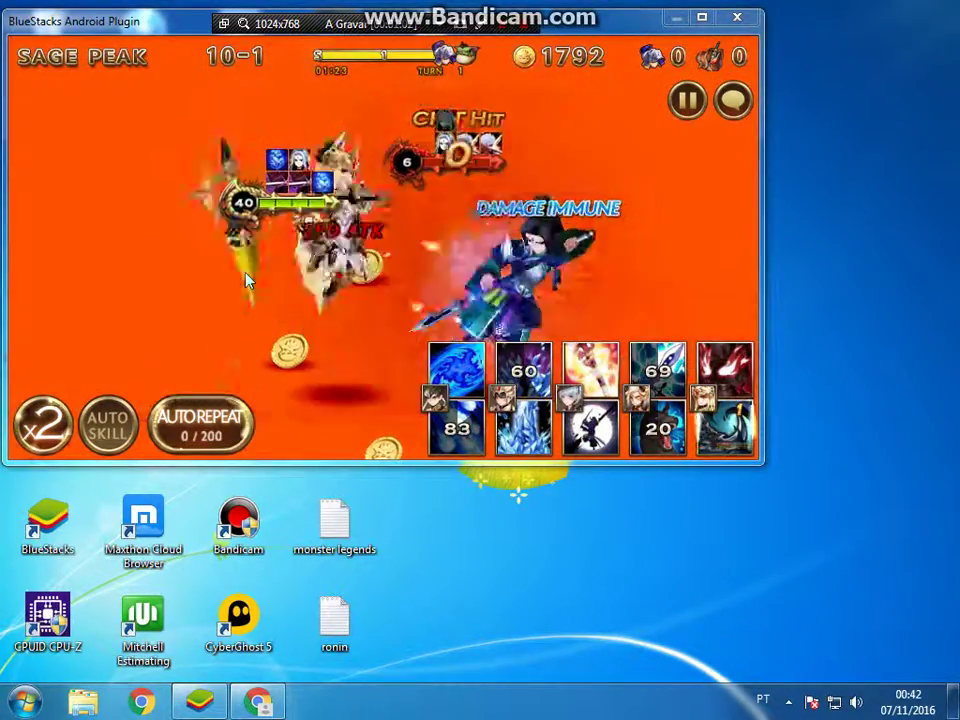
{"action": "left_click", "coordinate": [248, 281]}
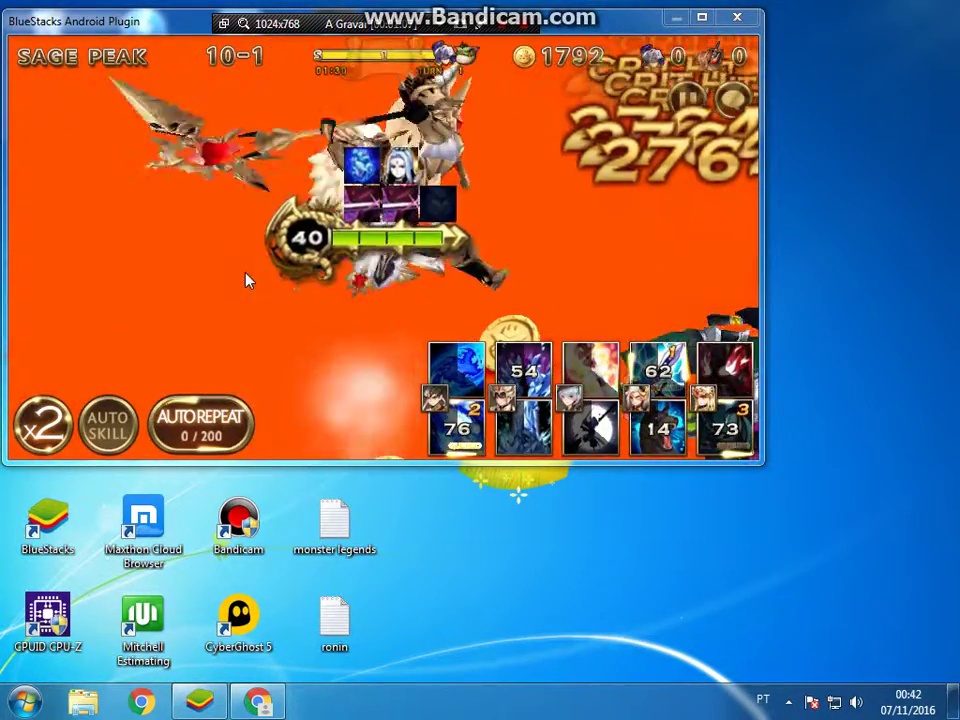
{"action": "left_click", "coordinate": [248, 281]}
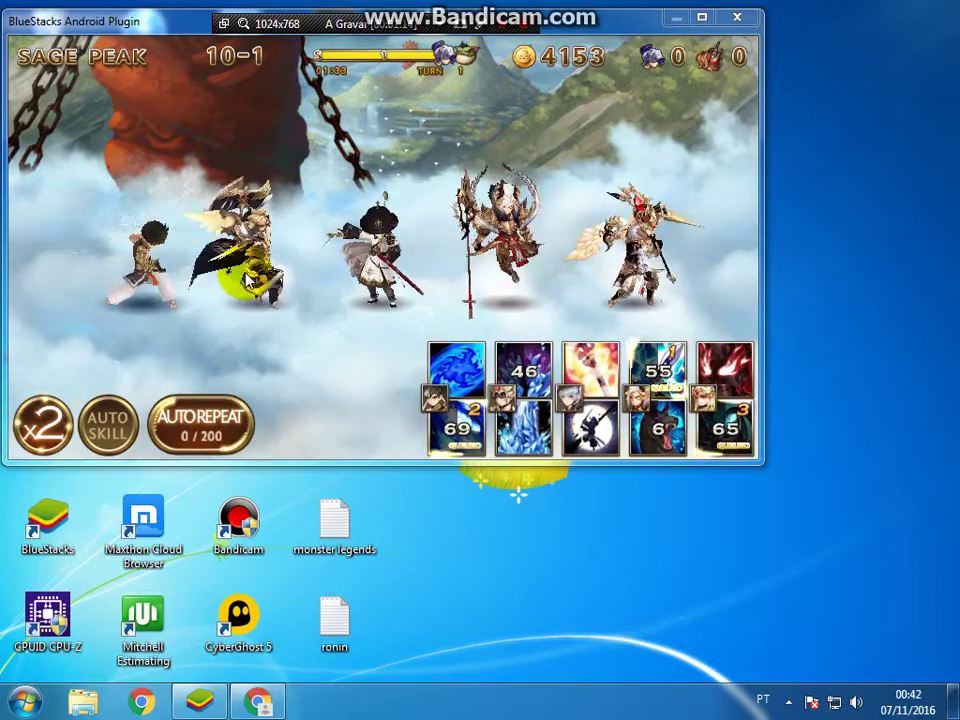
- Run msconfig and open the advanced boot options for the Windows 7 entry
{"action": "key", "text": "super+r"}
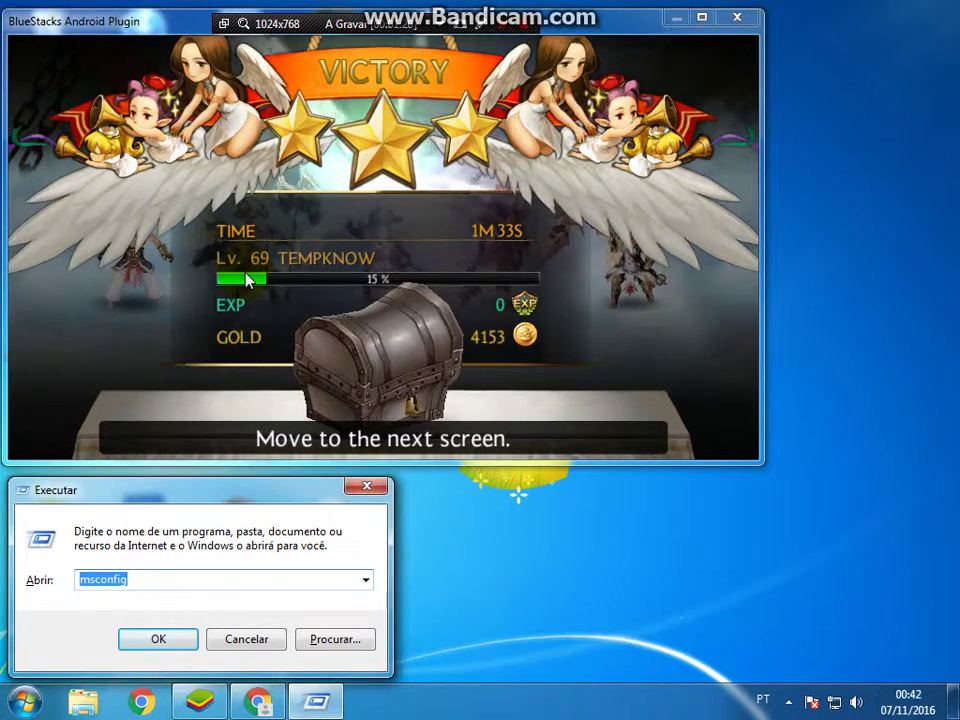
{"action": "left_click", "coordinate": [247, 280]}
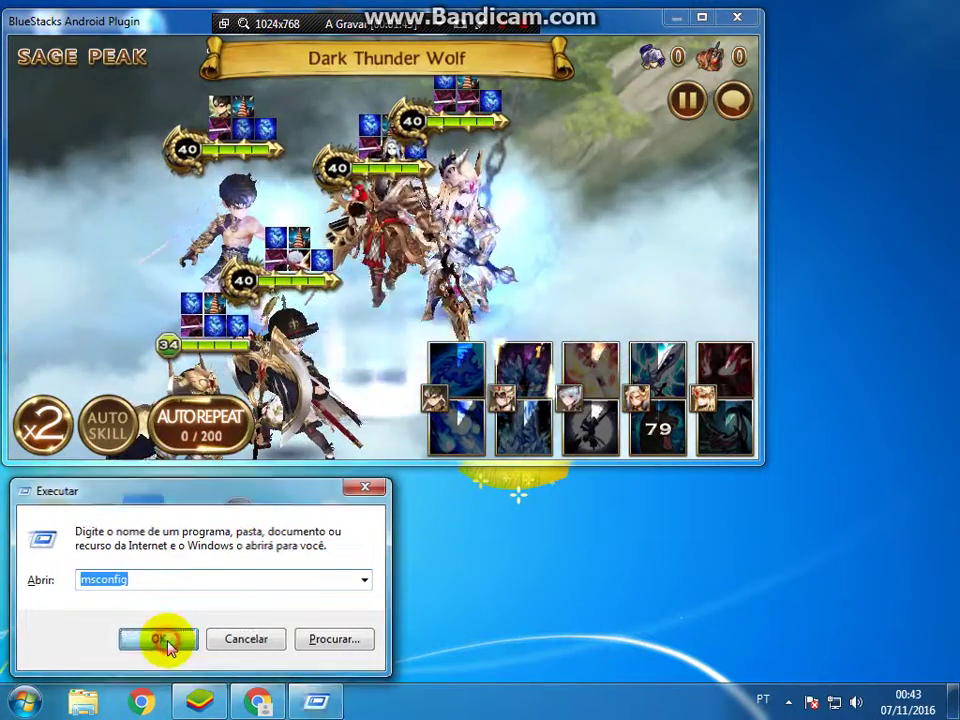
{"action": "left_click", "coordinate": [158, 638]}
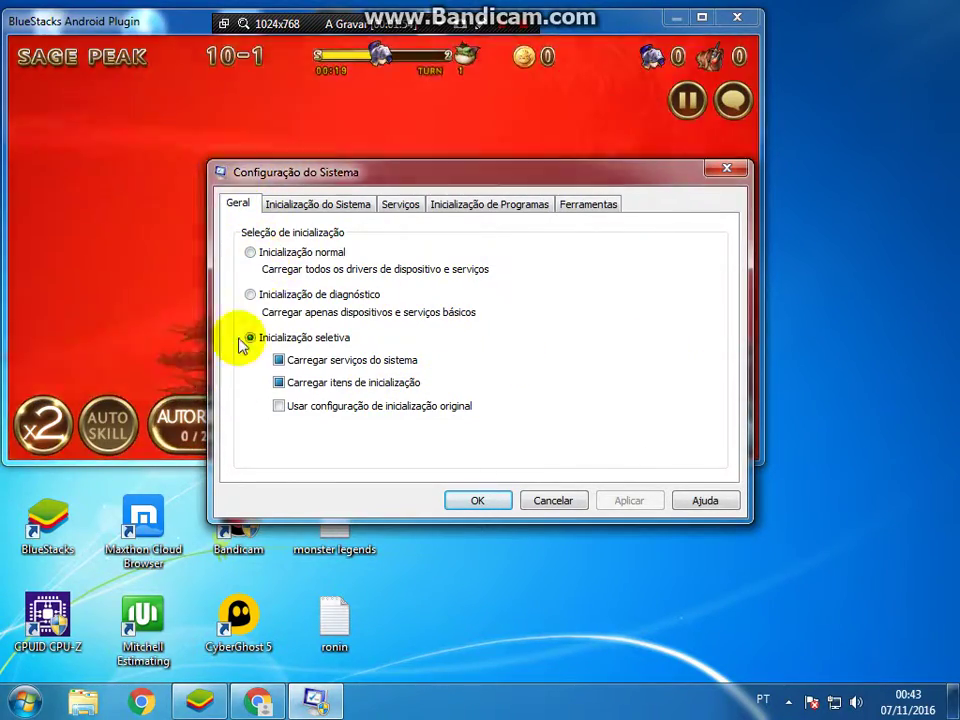
{"action": "left_click", "coordinate": [311, 212]}
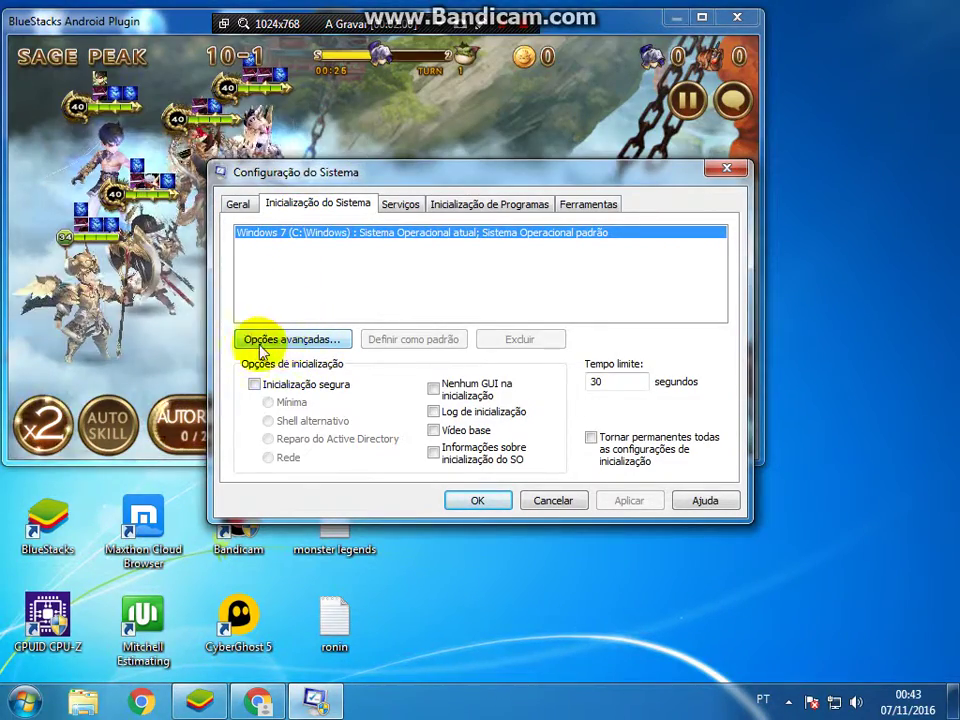
{"action": "left_click", "coordinate": [298, 341]}
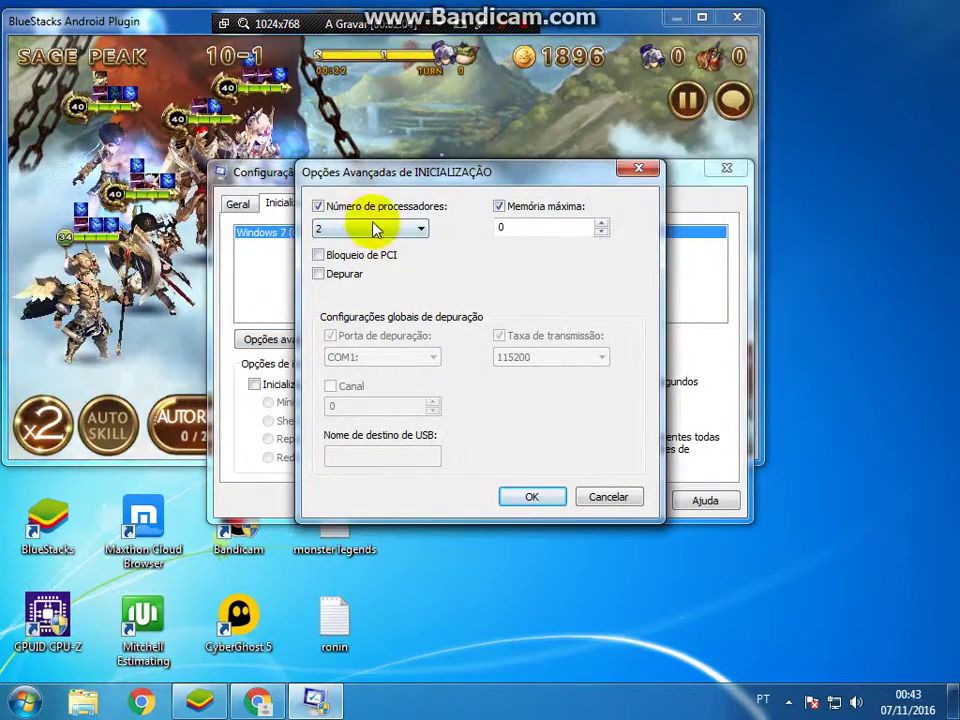
- Try limiting the number of boot processors to 1
{"action": "left_click", "coordinate": [317, 206]}
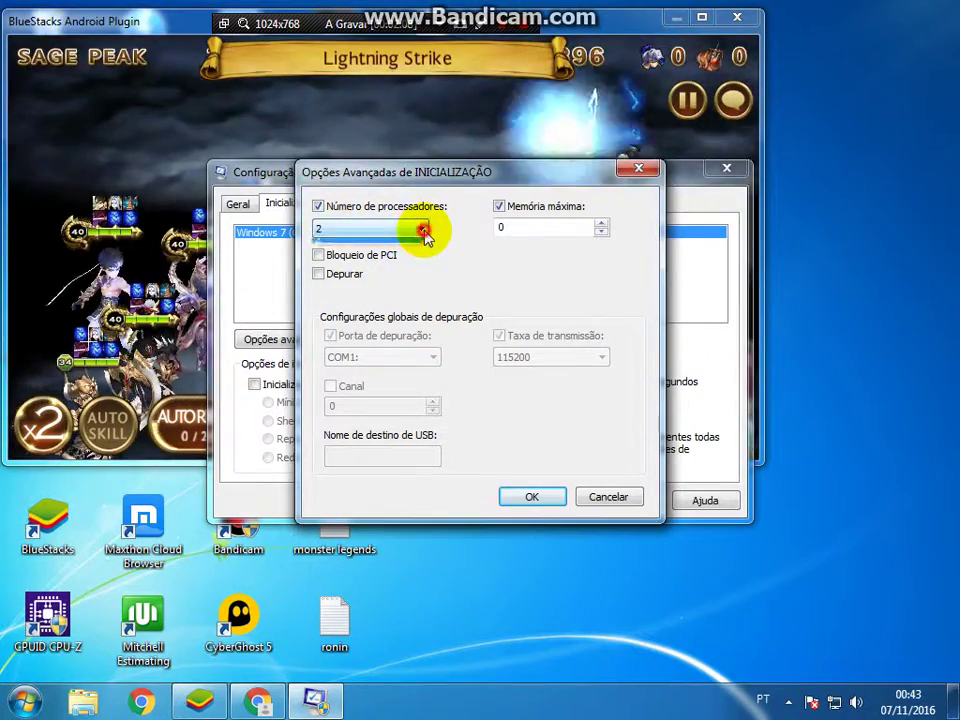
{"action": "left_click", "coordinate": [418, 231]}
{"action": "left_click", "coordinate": [381, 242]}
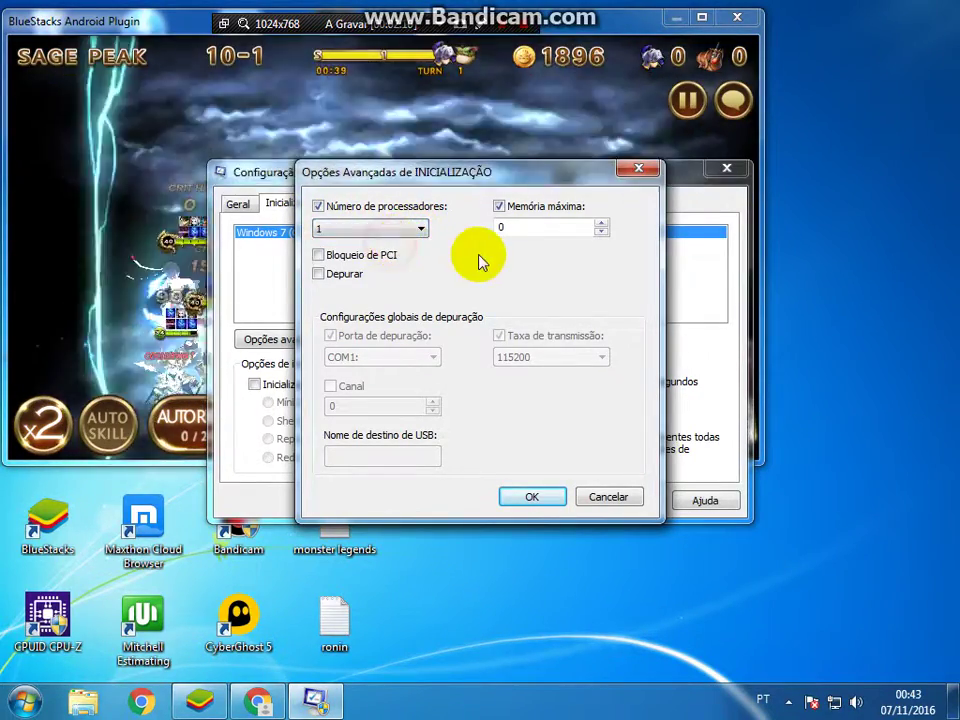
{"action": "left_click", "coordinate": [477, 256]}
- Enable the PCI lock (Bloqueio de PCI) and set the number of boot processors to 2
{"action": "left_click", "coordinate": [319, 206]}
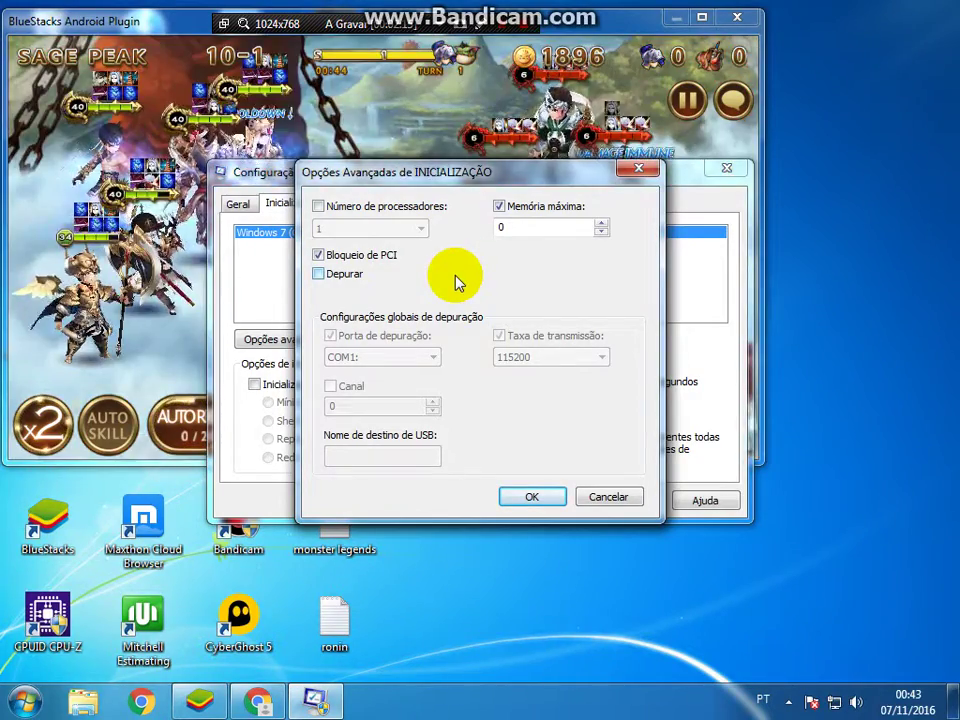
{"action": "left_click", "coordinate": [319, 207]}
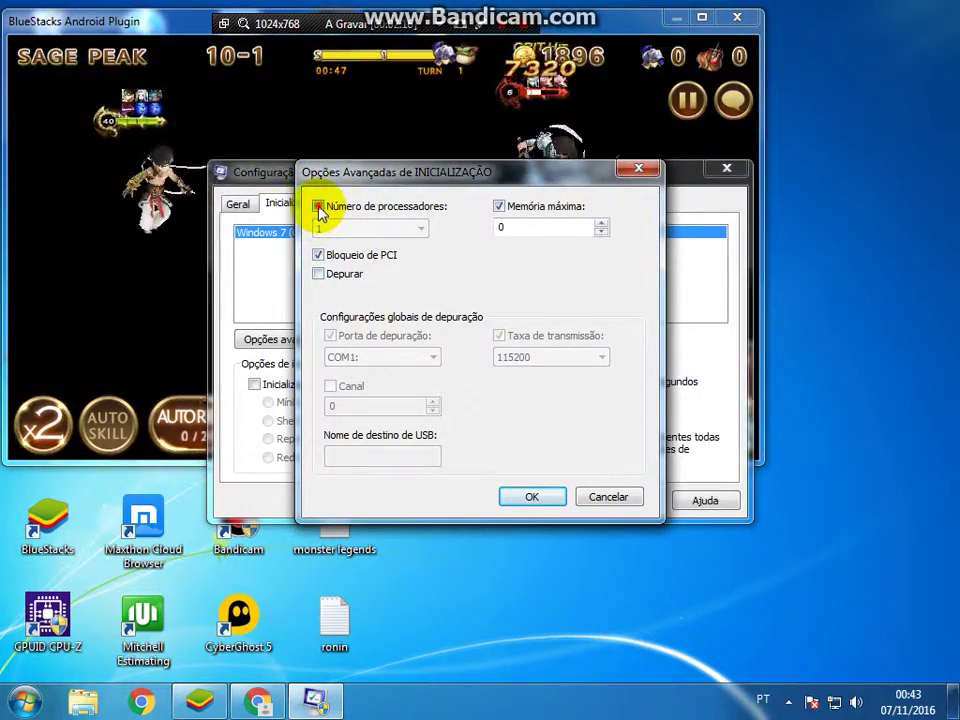
{"action": "left_click", "coordinate": [421, 232]}
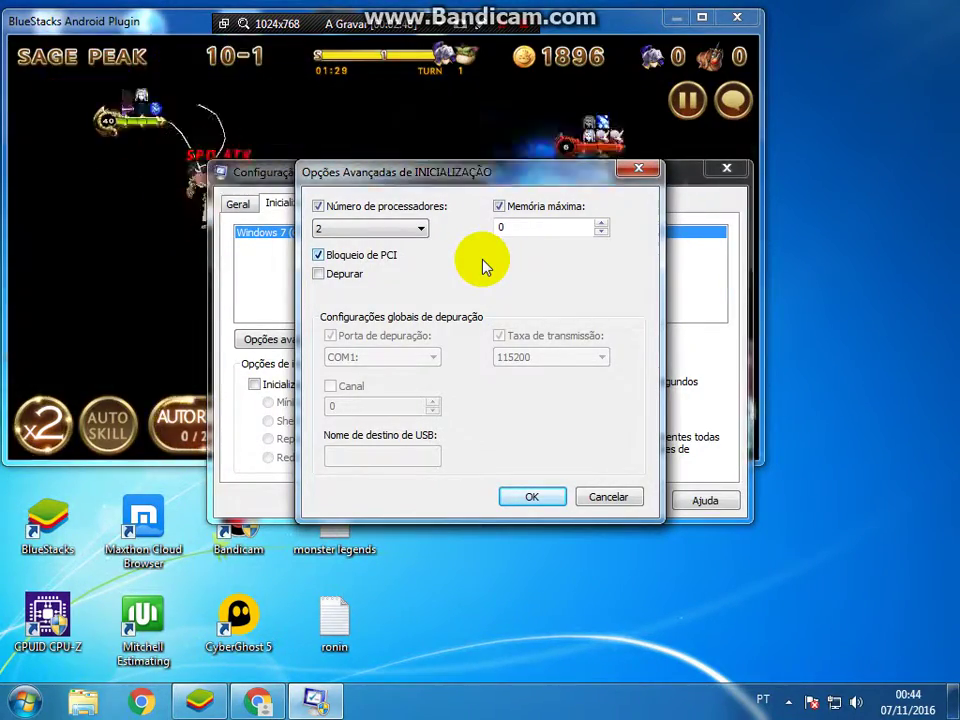
{"action": "left_click", "coordinate": [421, 228]}
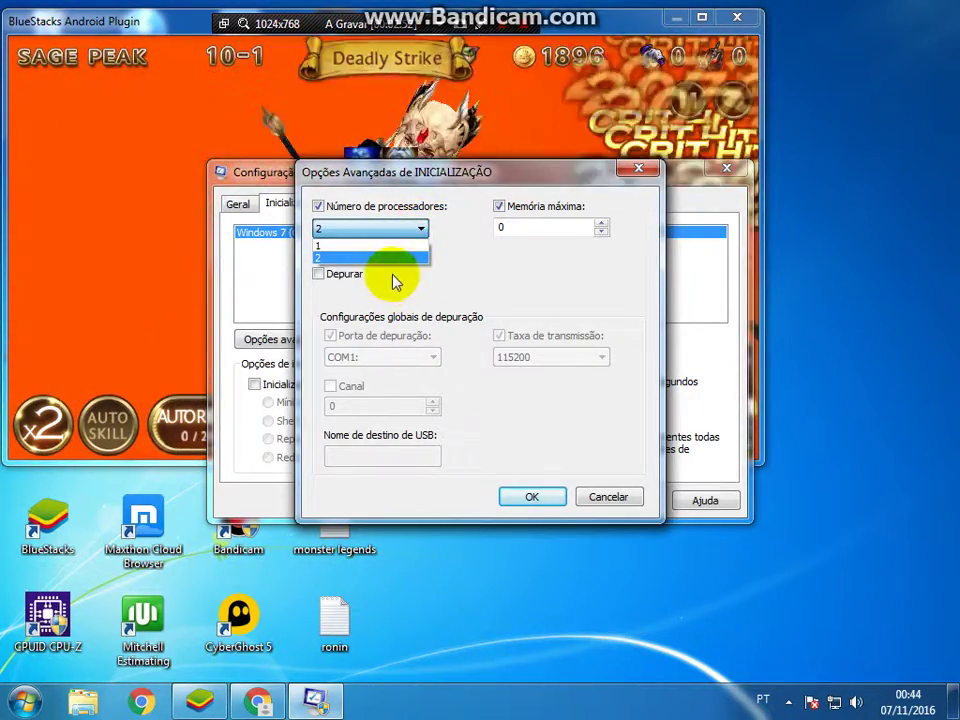
{"action": "left_click", "coordinate": [475, 270]}
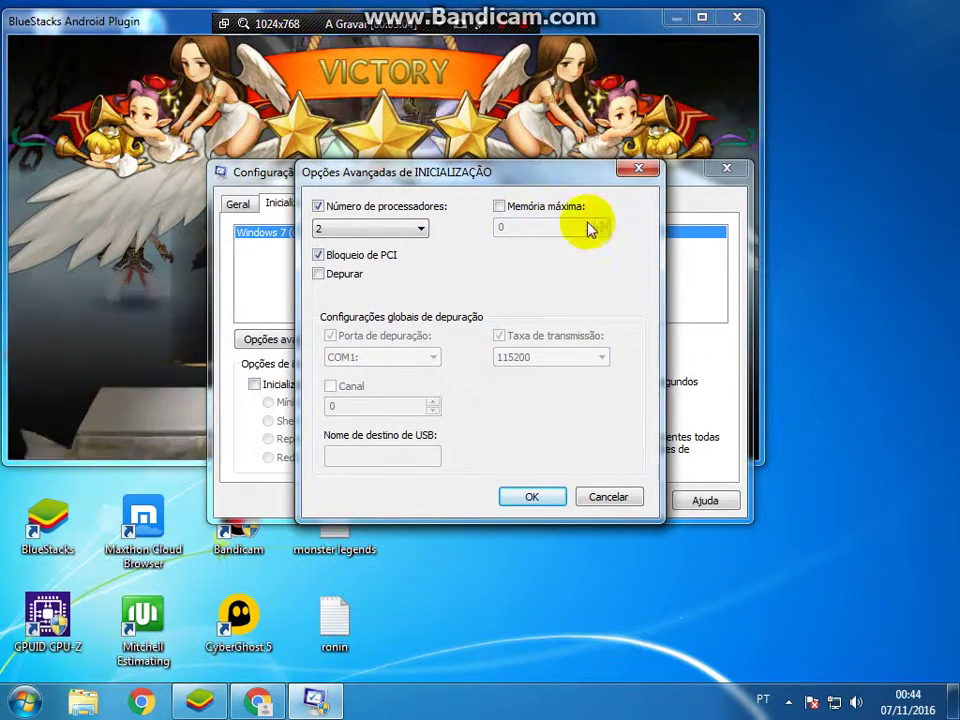
- Set the maximum boot memory (Memória máxima) to 4096 and accept the advanced boot options
{"action": "left_click", "coordinate": [500, 208]}
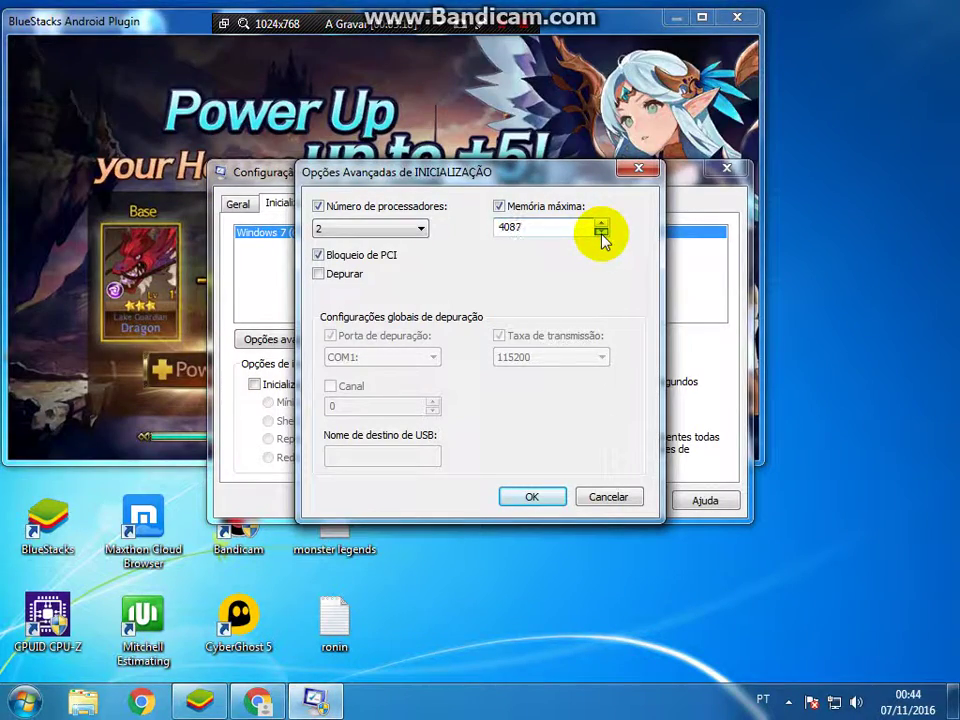
{"action": "left_click", "coordinate": [601, 234]}
{"action": "left_click", "coordinate": [601, 233]}
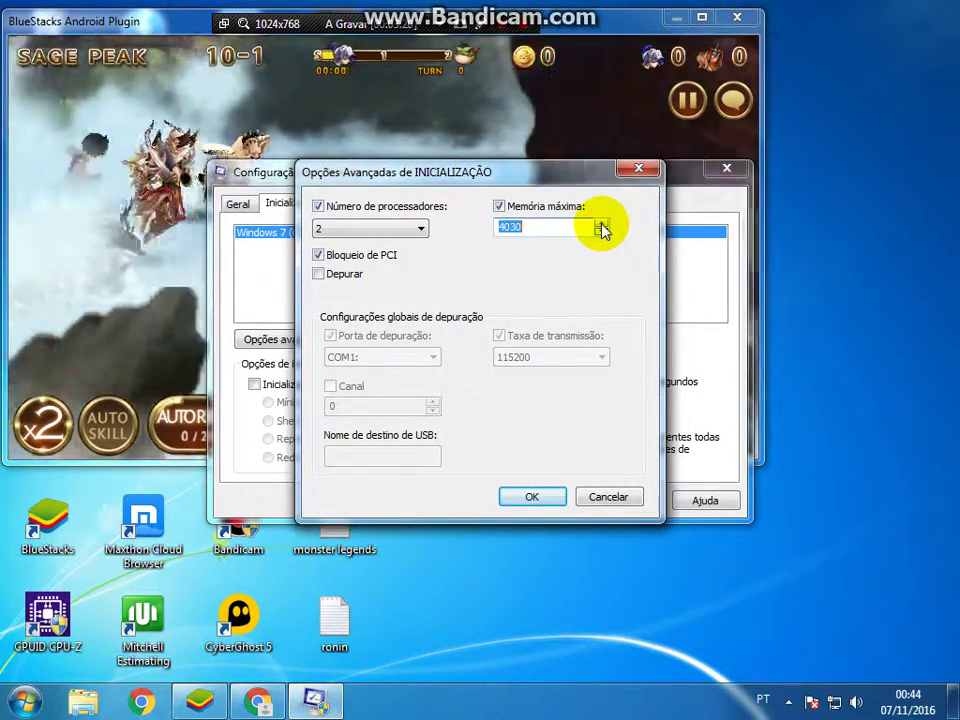
{"action": "left_click", "coordinate": [601, 225]}
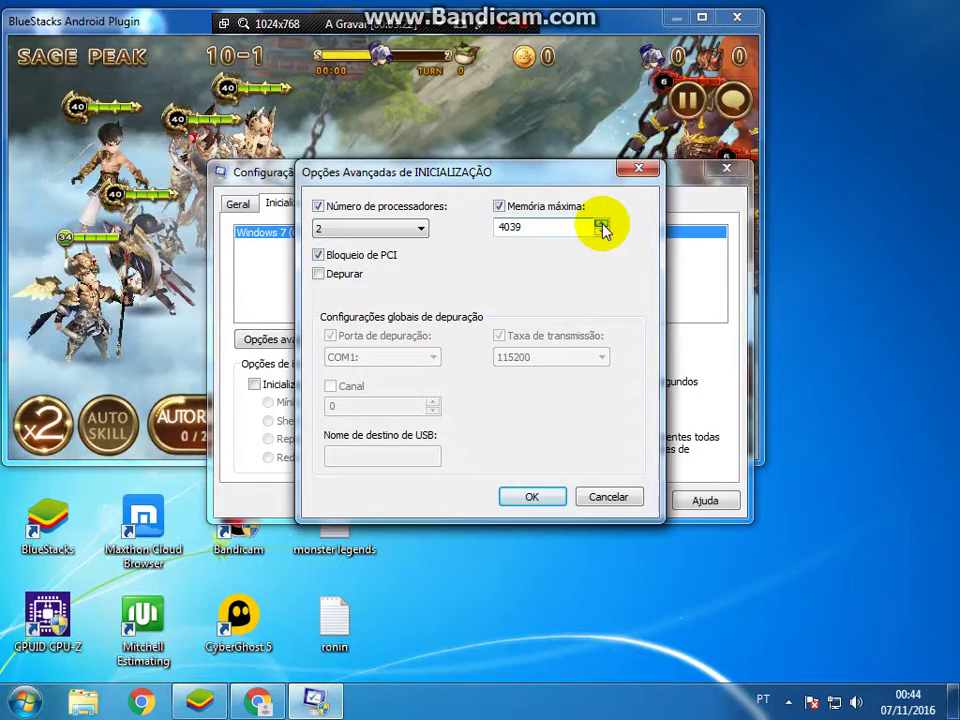
{"action": "left_click", "coordinate": [601, 225]}
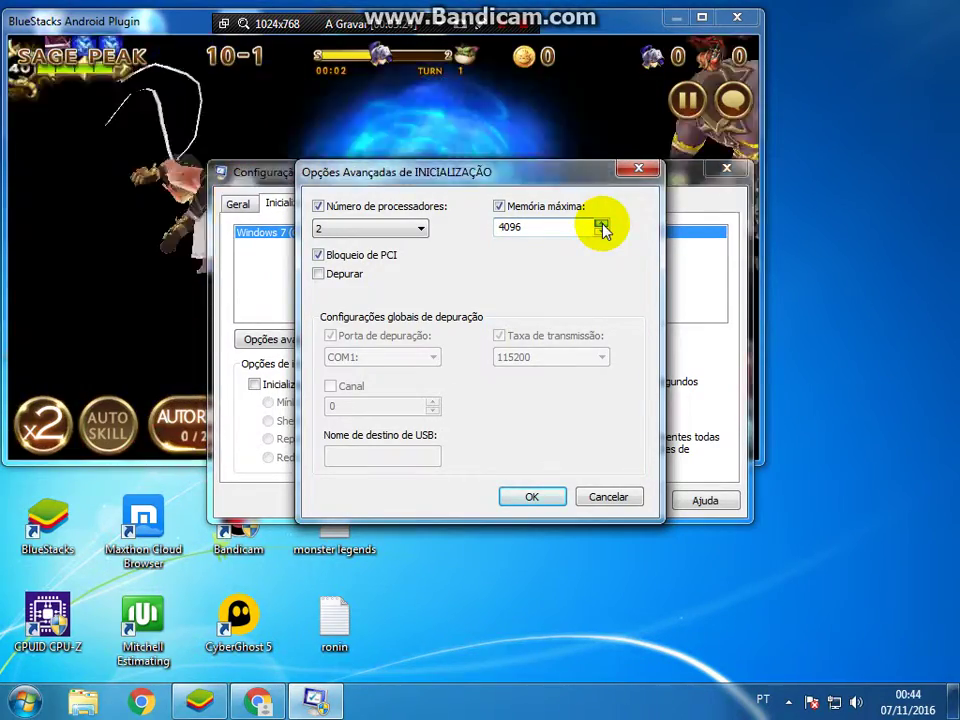
{"action": "left_click", "coordinate": [529, 498]}
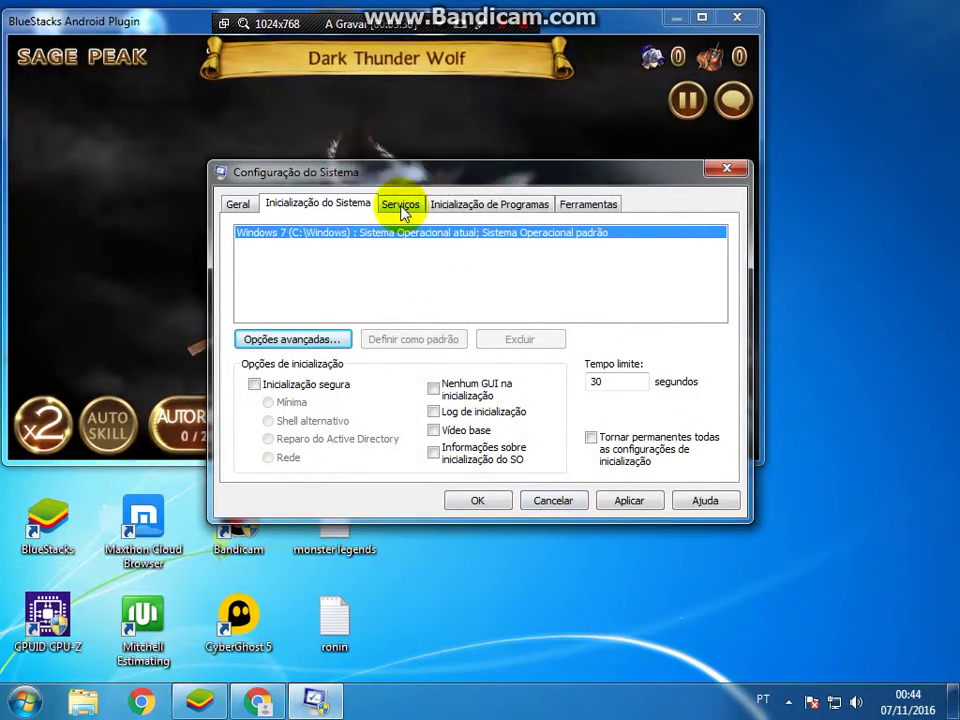
- Hide all Microsoft services in the services list and disable Disc Soft Lite Bus Service
{"action": "left_click", "coordinate": [401, 206]}
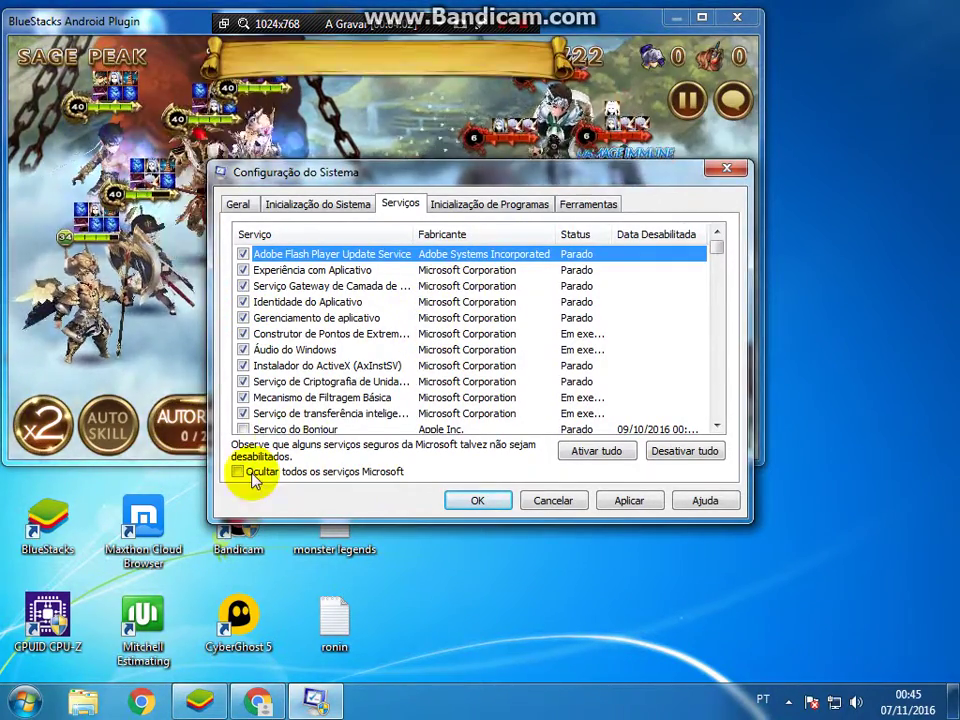
{"action": "left_click", "coordinate": [237, 472]}
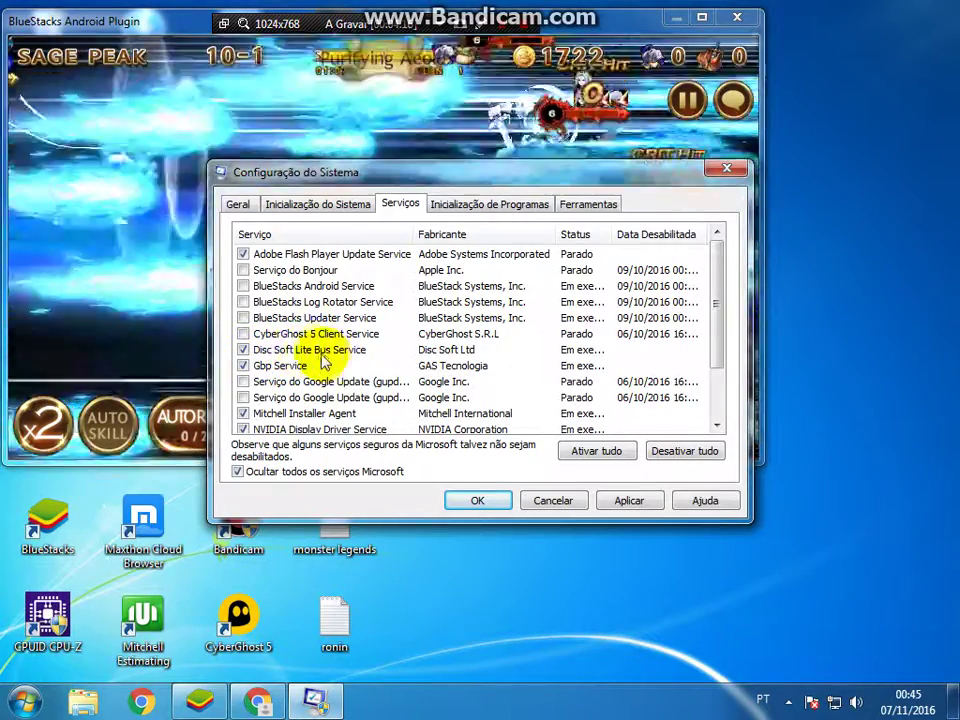
{"action": "left_click", "coordinate": [243, 350]}
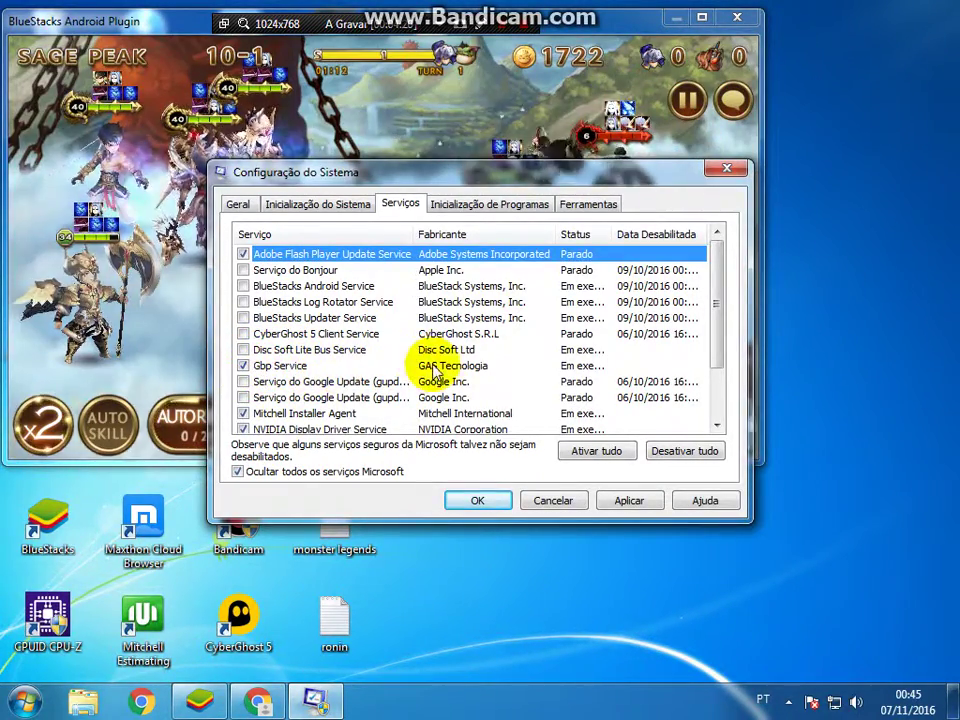
- Disable the Mitchell Installer Agent service, keeping NVIDIA Display Driver Service enabled
{"action": "left_click", "coordinate": [717, 427]}
{"action": "left_click", "coordinate": [717, 427]}
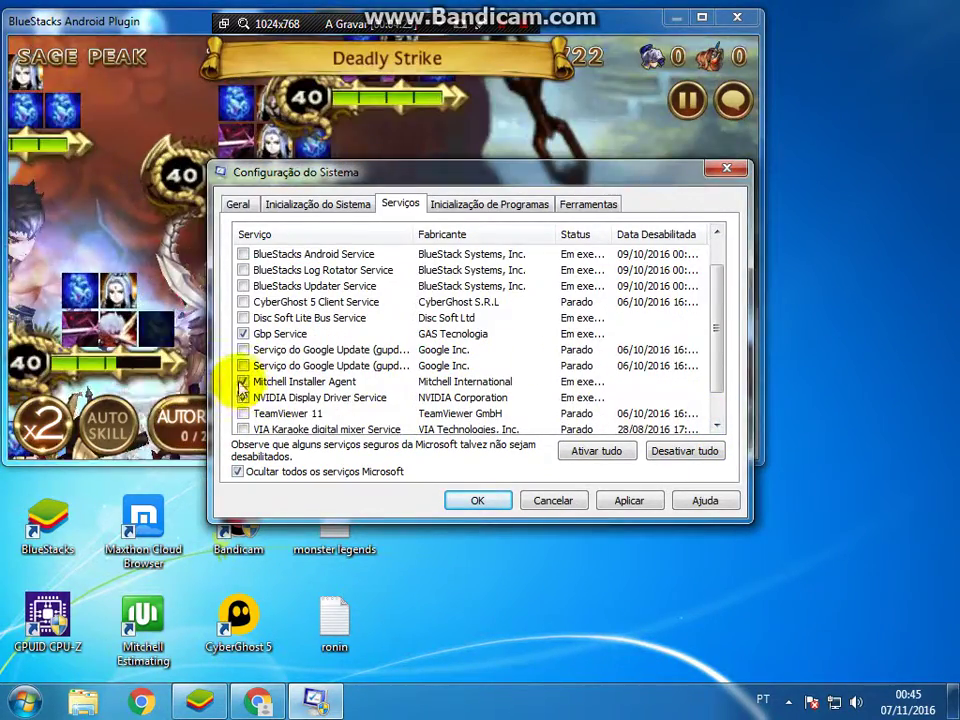
{"action": "left_click", "coordinate": [243, 382]}
{"action": "left_click", "coordinate": [243, 397]}
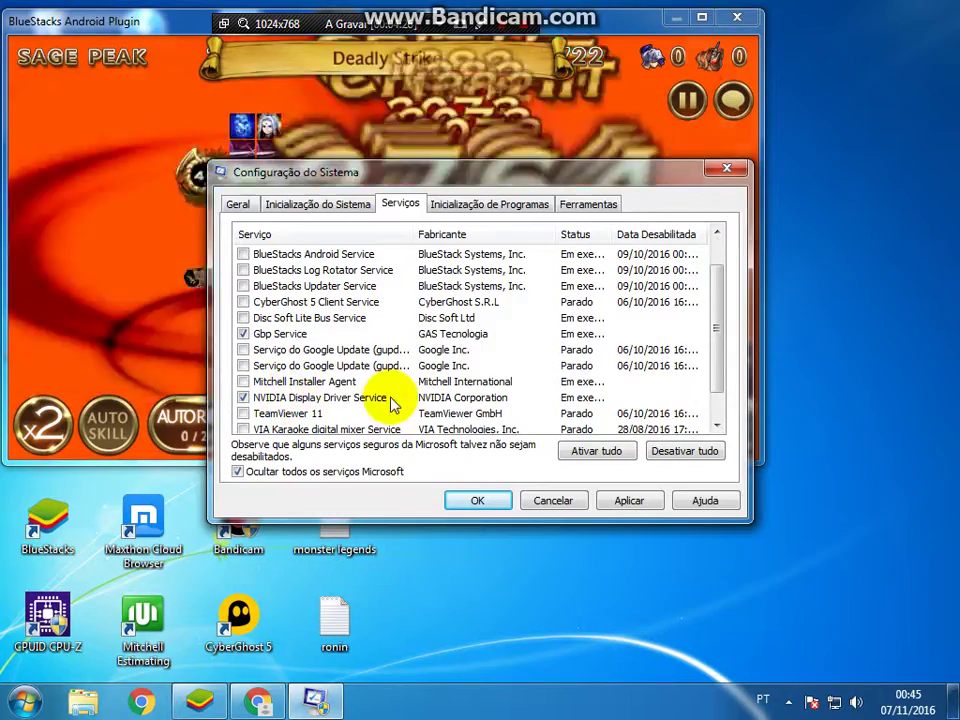
- Review the whole list of non-Microsoft services to check which ones are enabled or disabled
{"action": "left_click", "coordinate": [717, 427]}
{"action": "left_click", "coordinate": [717, 427]}
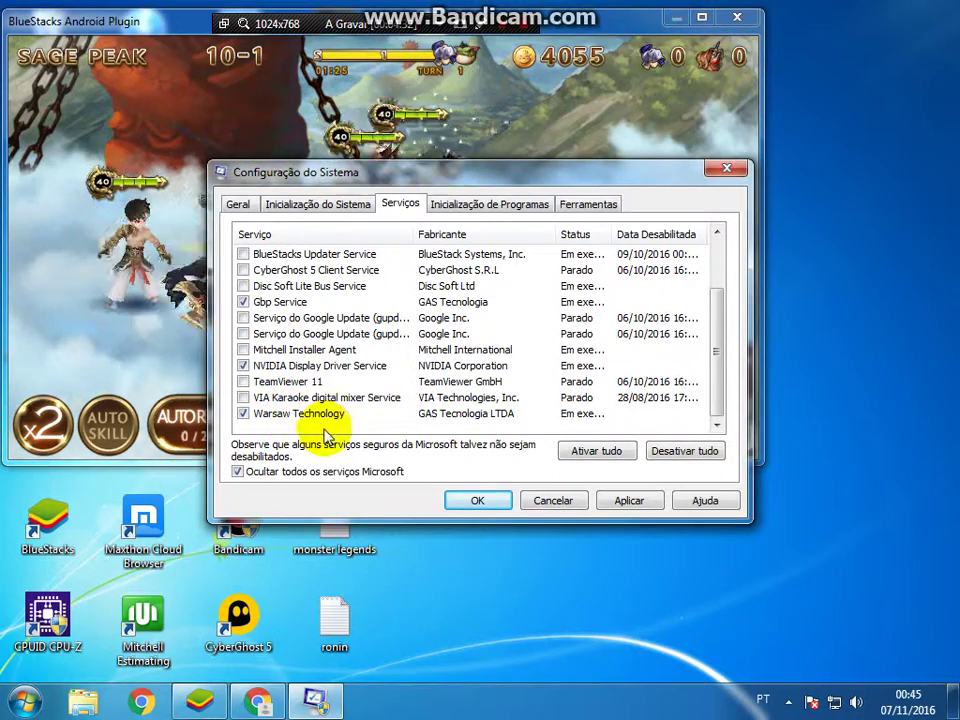
{"action": "left_click", "coordinate": [718, 235]}
{"action": "left_click", "coordinate": [718, 235]}
{"action": "left_click", "coordinate": [718, 235]}
{"action": "left_click", "coordinate": [718, 235]}
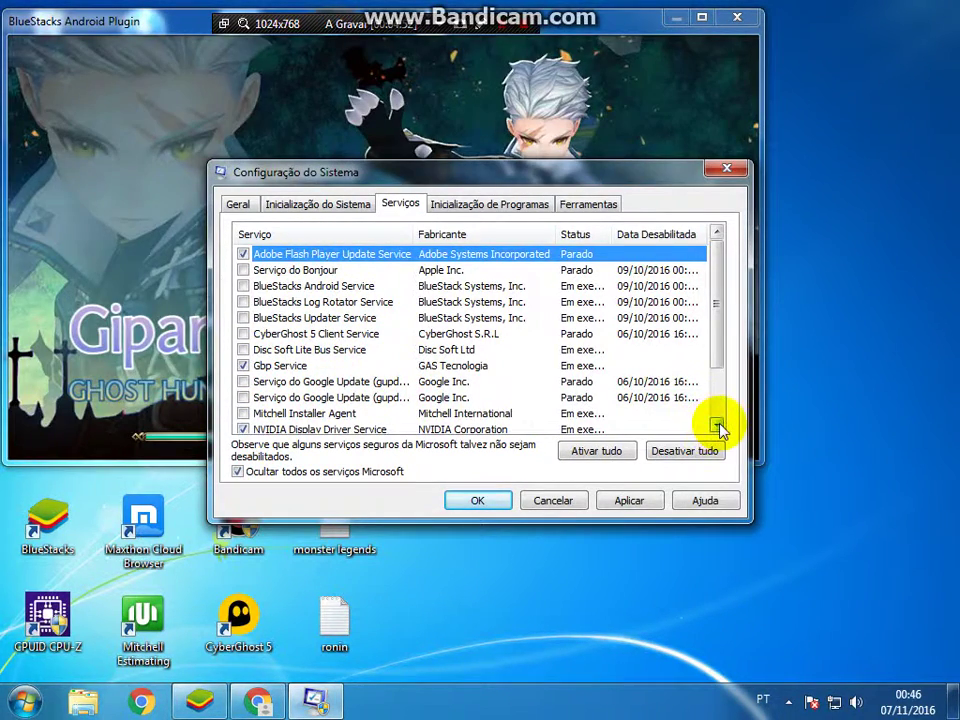
{"action": "left_click", "coordinate": [717, 427]}
{"action": "left_click", "coordinate": [717, 427]}
{"action": "left_click", "coordinate": [717, 427]}
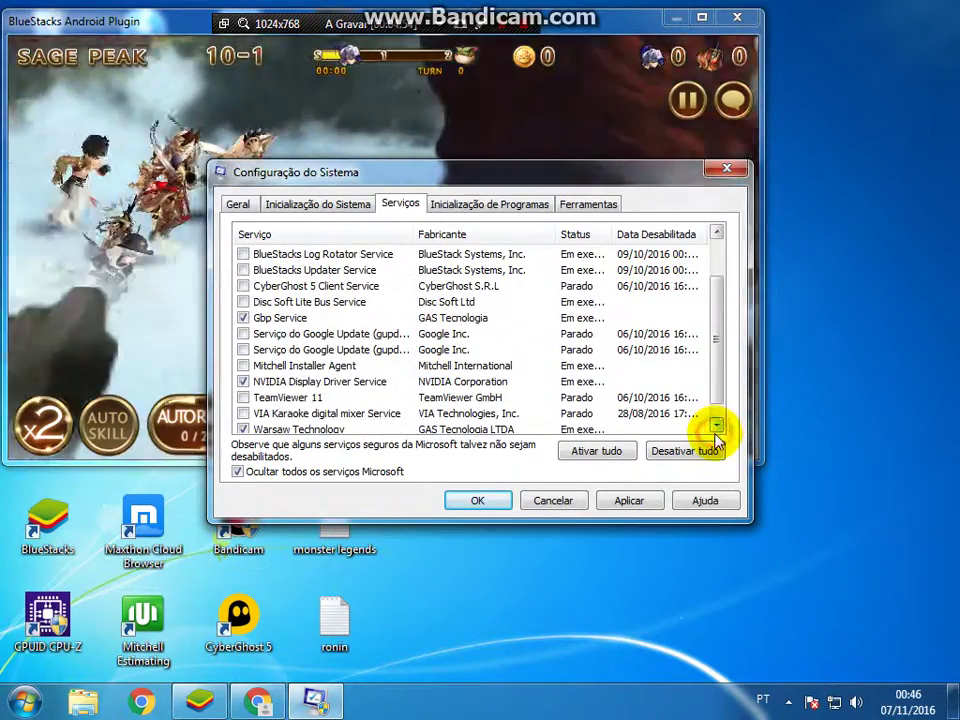
{"action": "left_click", "coordinate": [716, 430]}
{"action": "left_click", "coordinate": [717, 427]}
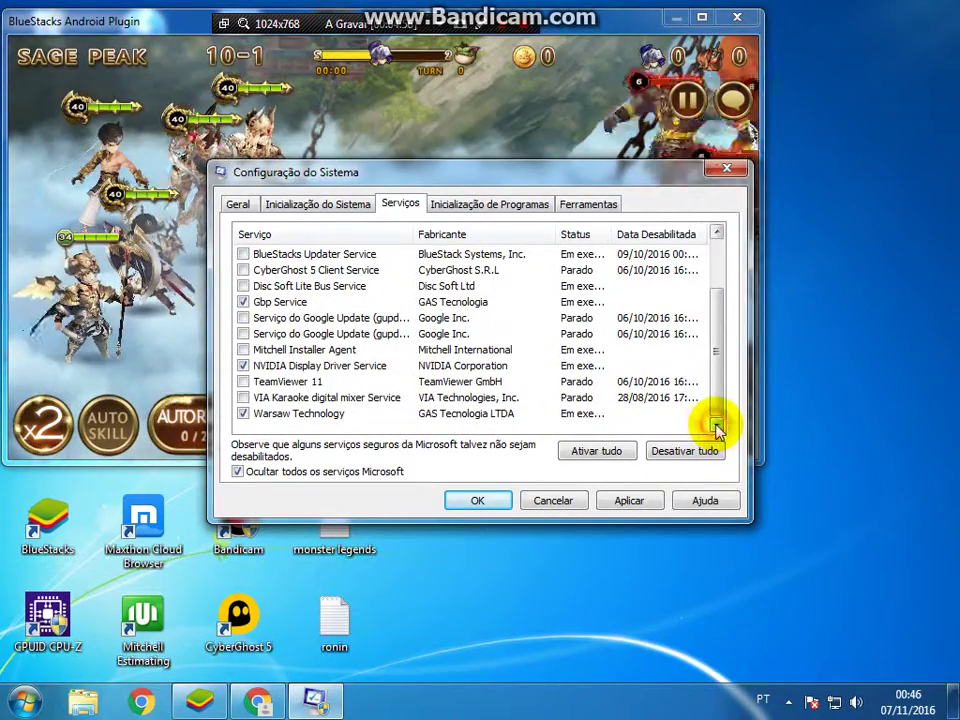
{"action": "left_click", "coordinate": [717, 236]}
{"action": "left_click", "coordinate": [717, 236]}
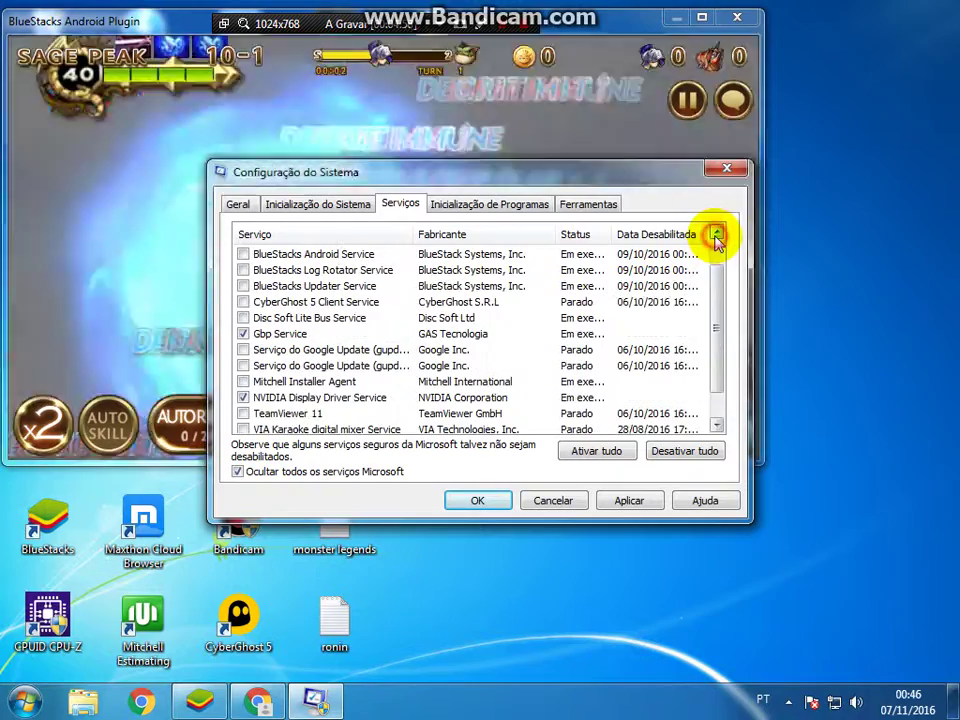
{"action": "left_click", "coordinate": [717, 236]}
{"action": "left_click", "coordinate": [717, 236]}
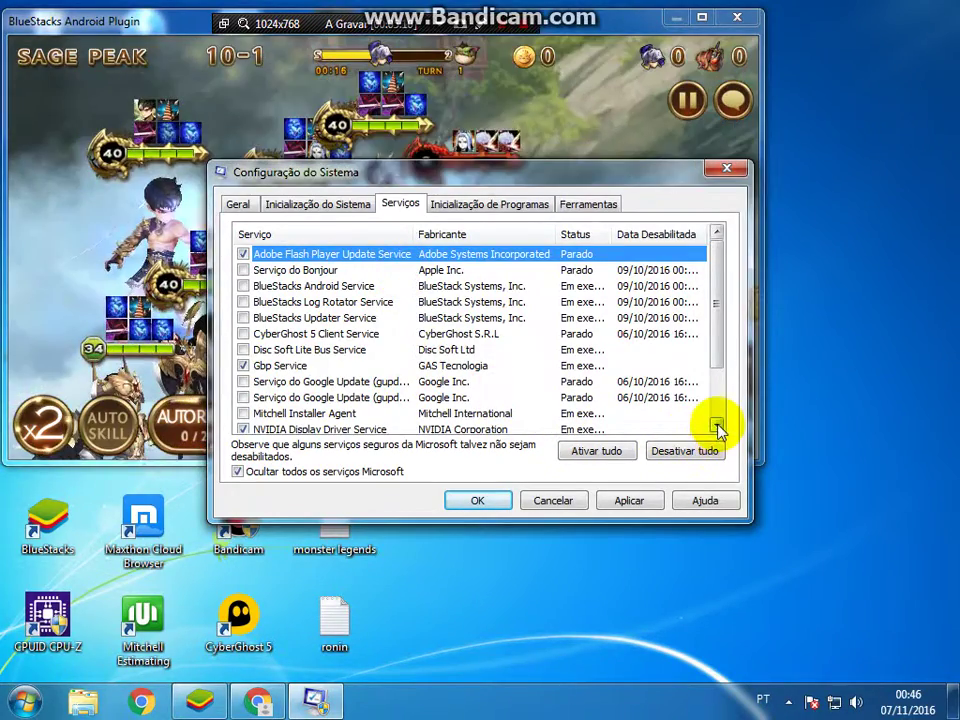
{"action": "left_click", "coordinate": [717, 428]}
{"action": "left_click", "coordinate": [717, 428]}
{"action": "left_click", "coordinate": [717, 428]}
{"action": "left_click", "coordinate": [717, 428]}
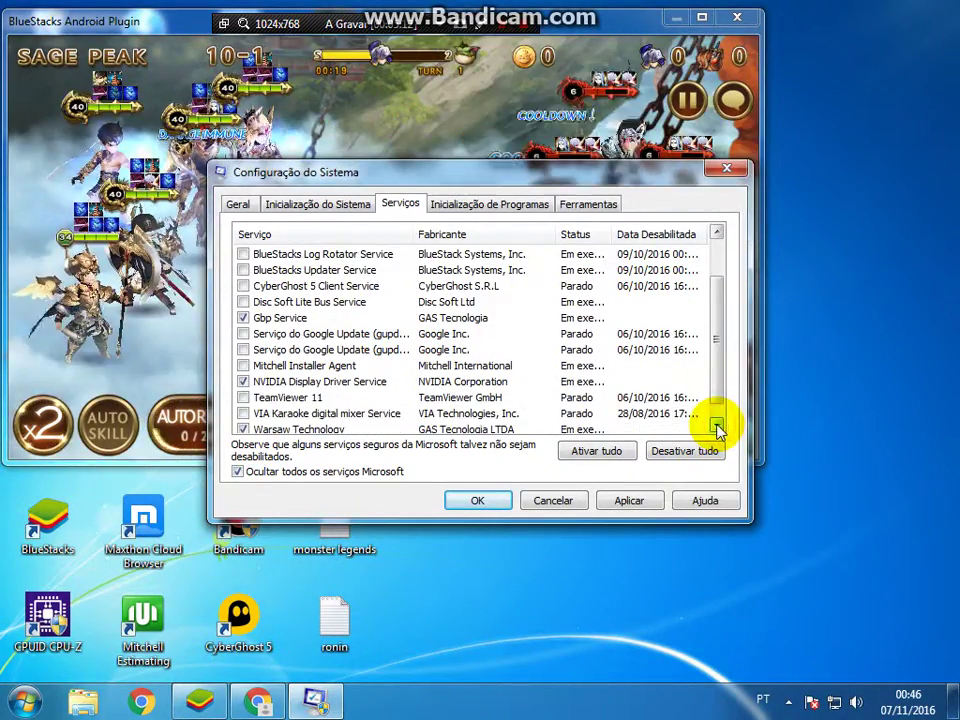
- Check the remaining non-Microsoft services down to Warsaw Technology and return to the start of the list
{"action": "left_click", "coordinate": [717, 428]}
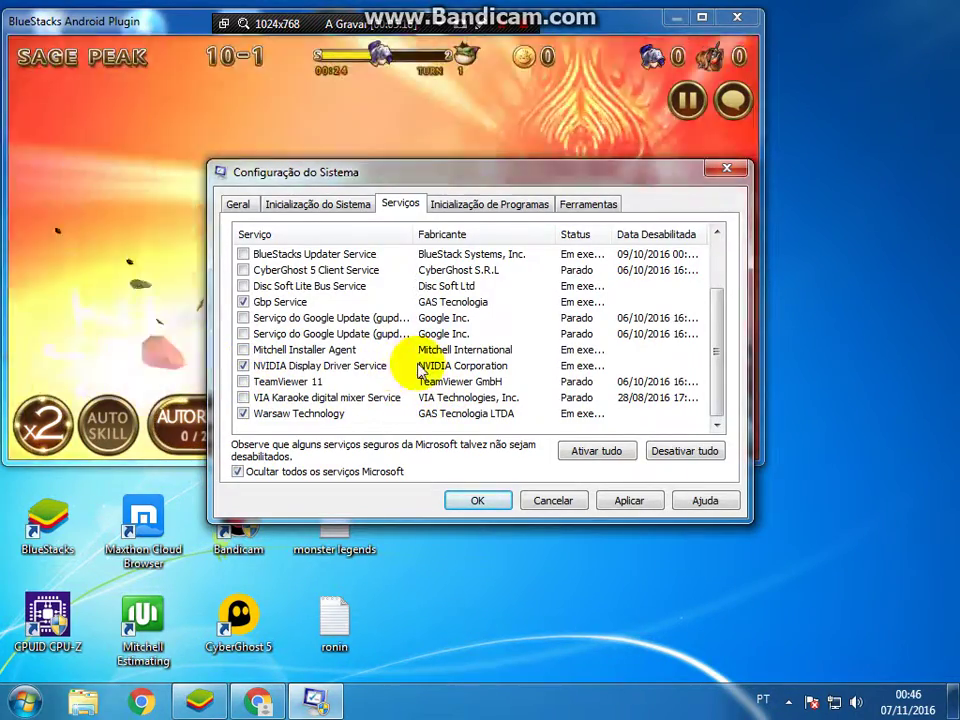
{"action": "left_click", "coordinate": [717, 233]}
{"action": "left_click", "coordinate": [717, 233]}
{"action": "left_click", "coordinate": [717, 233]}
{"action": "left_click", "coordinate": [717, 233]}
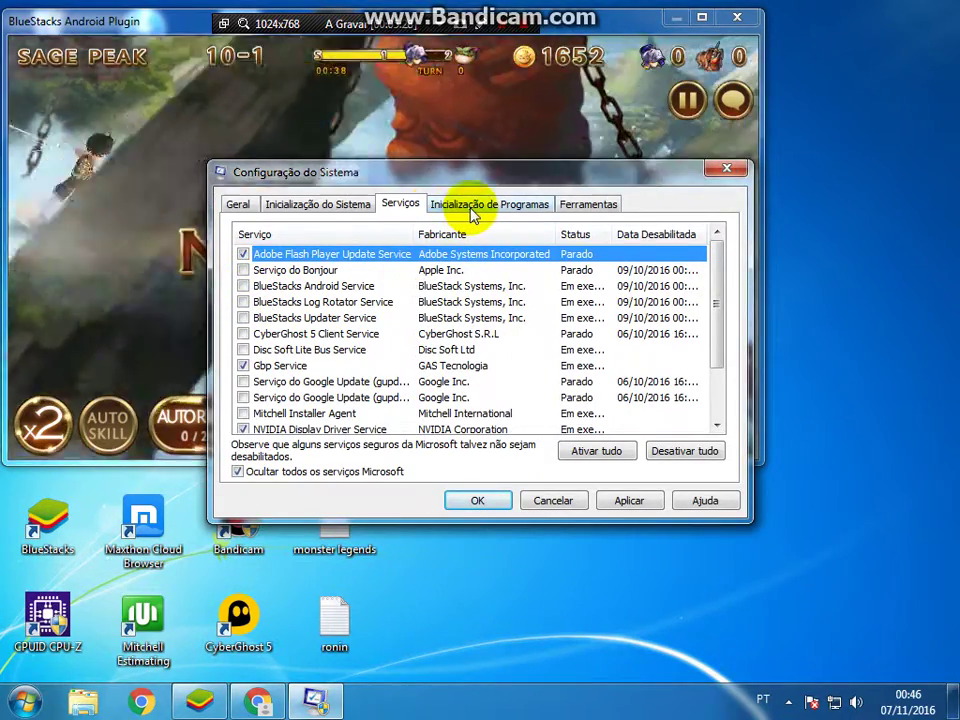
- Disable Mitchell Communication Alert Checker, µTorrent and Chromium among the programs that load at Windows startup
{"action": "left_click", "coordinate": [474, 210]}
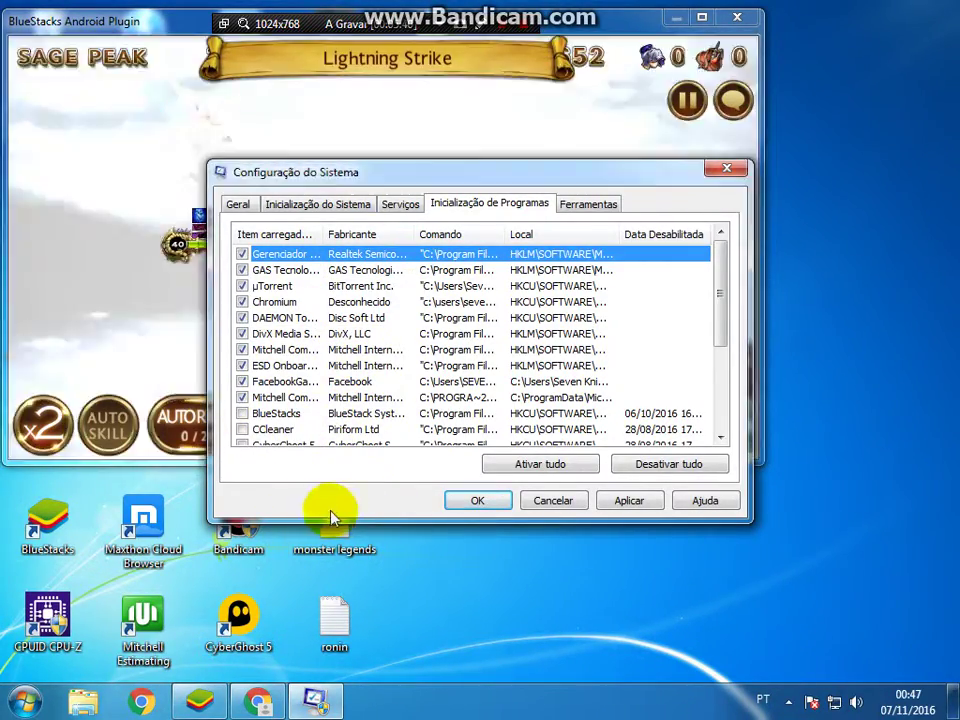
{"action": "left_click", "coordinate": [242, 398]}
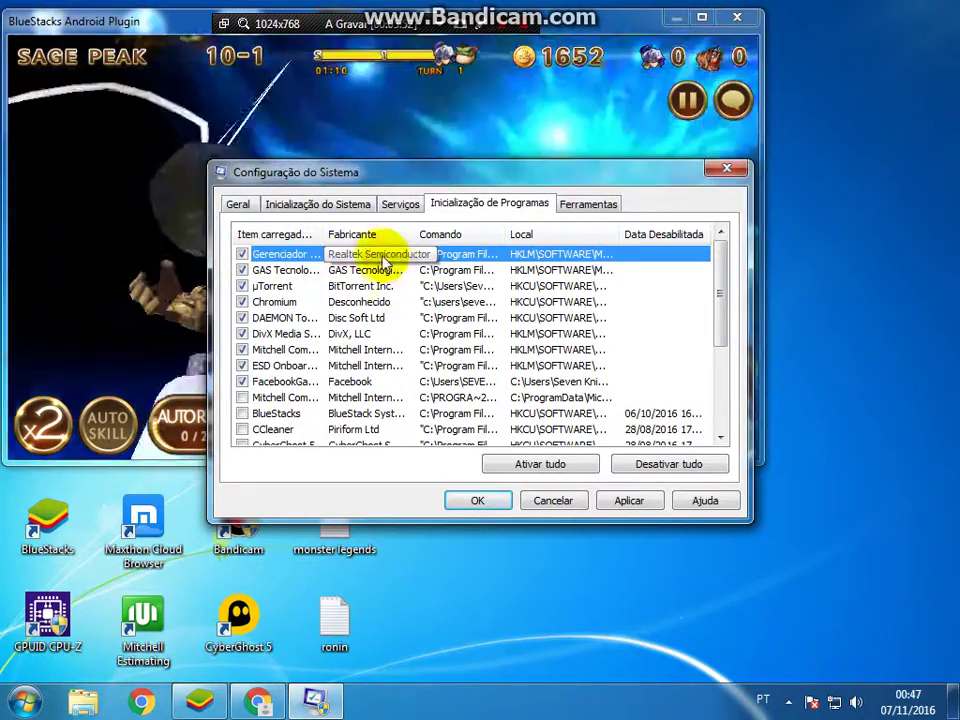
{"action": "left_click", "coordinate": [243, 287]}
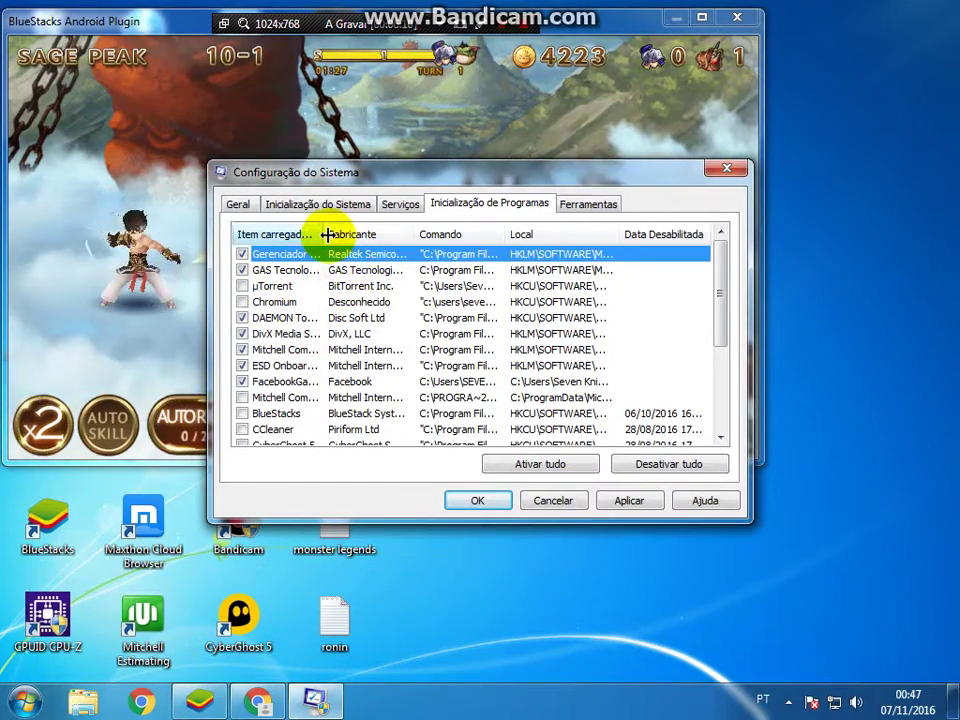
- Widen the startup item column and disable DAEMON Tools Lite, DivX Media Server Launcher, Mitchell Communications, ESD Onboarding Tool and FacebookGameroom
{"action": "left_click_drag", "start_coordinate": [326, 235], "coordinate": [372, 236]}
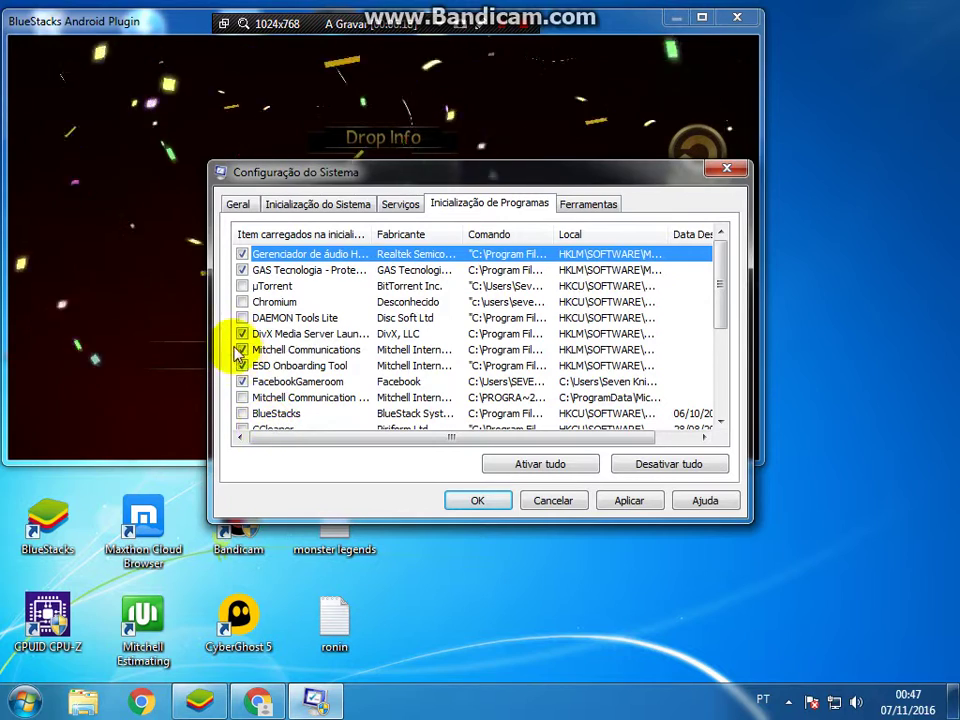
{"action": "left_click", "coordinate": [241, 333]}
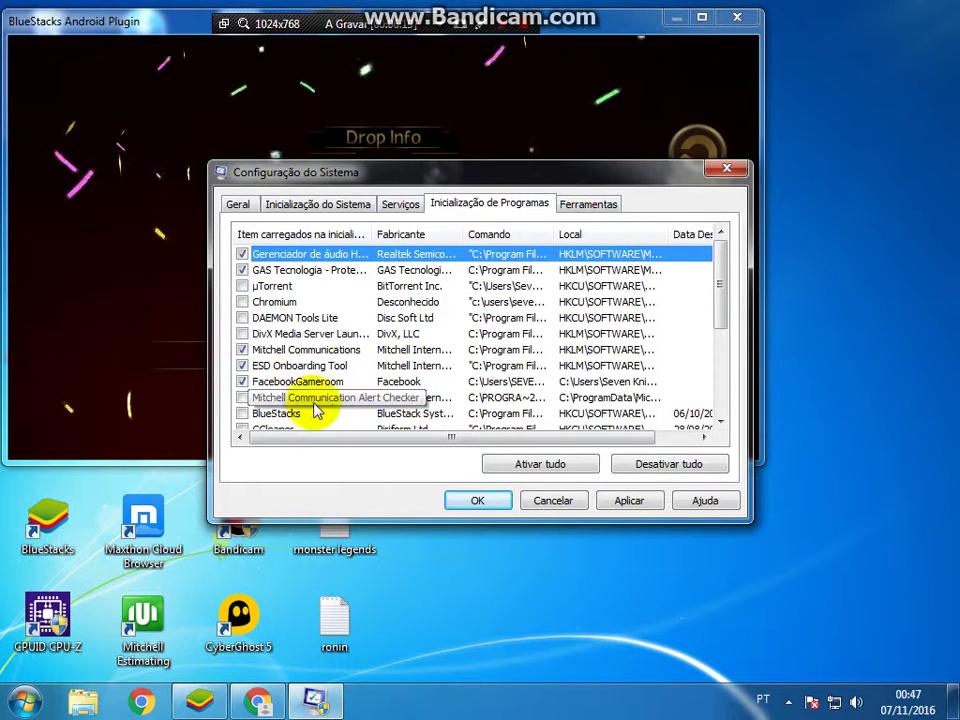
{"action": "left_click", "coordinate": [243, 350]}
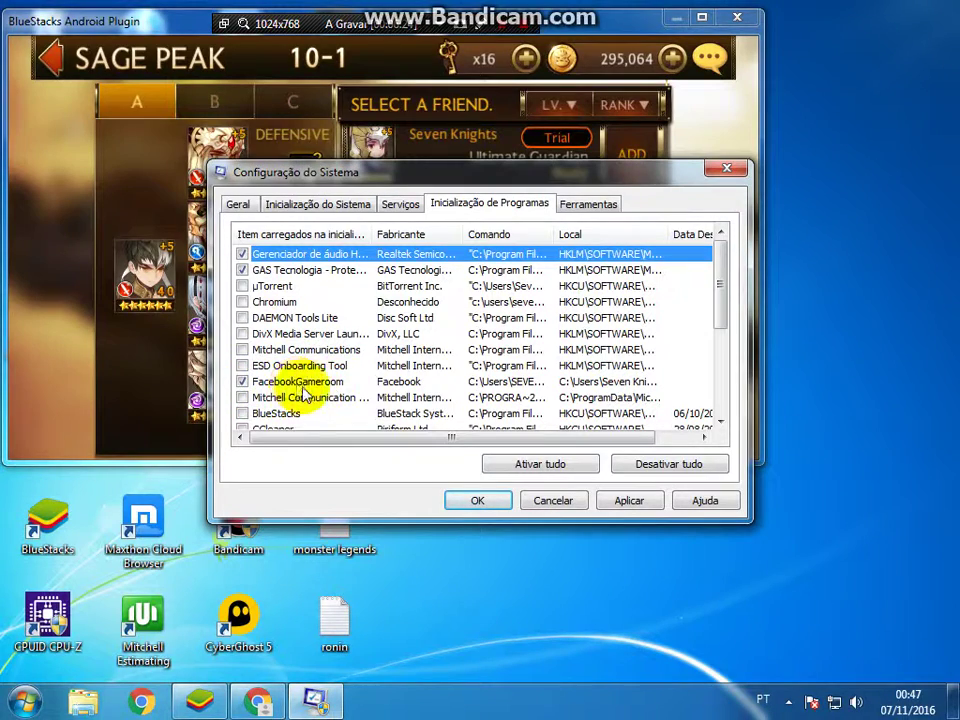
{"action": "left_click_drag", "start_coordinate": [374, 234], "coordinate": [392, 234]}
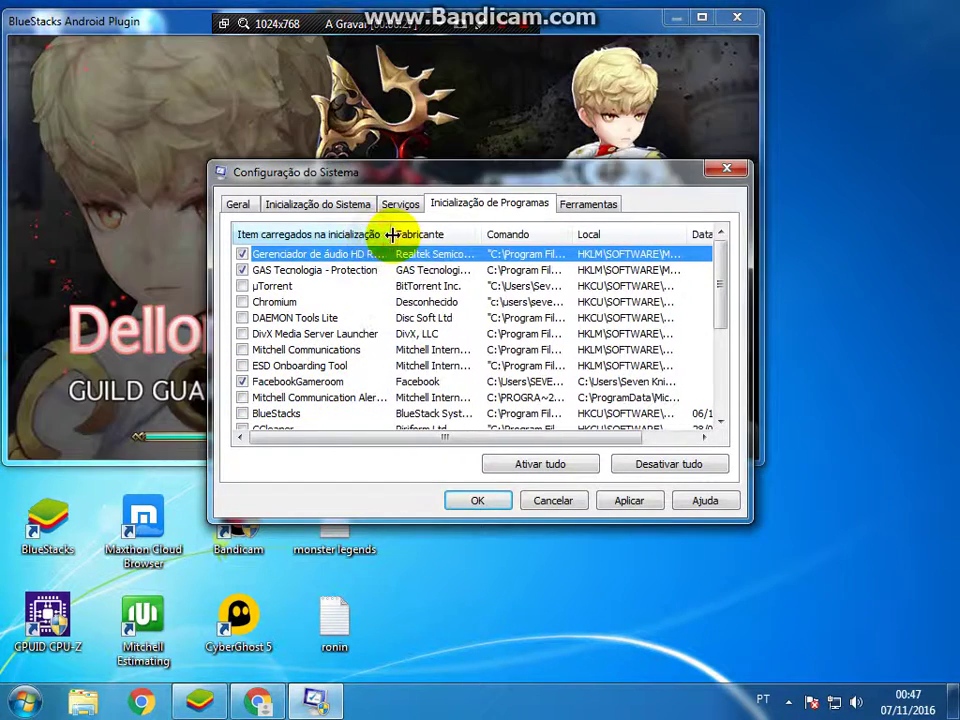
{"action": "left_click", "coordinate": [242, 381]}
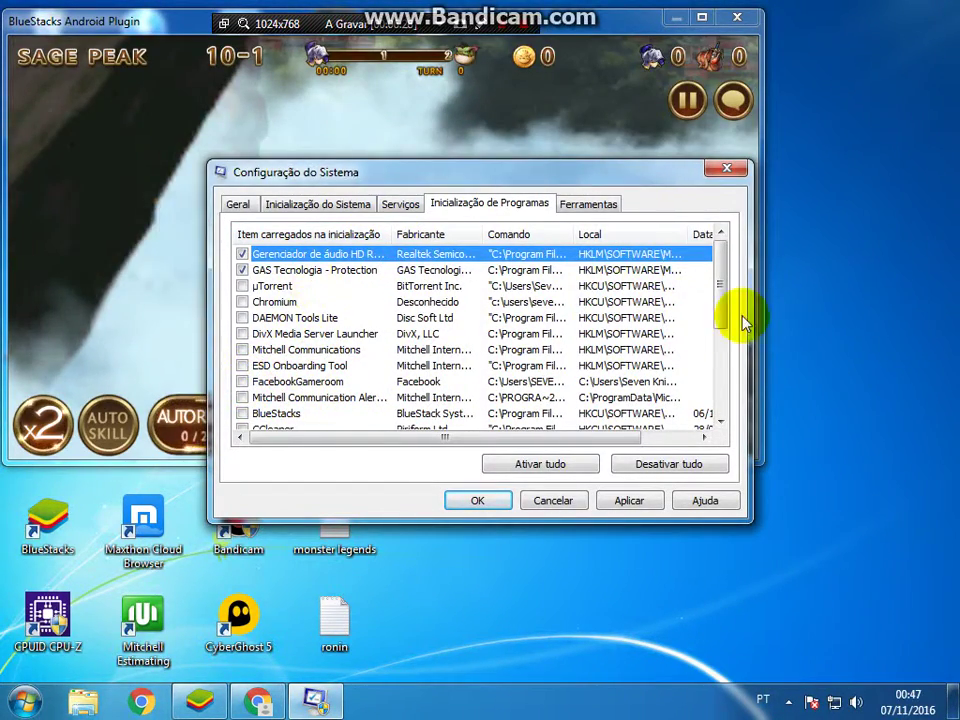
- Check the rest of the startup items, apply the system configuration changes and exit without restarting the computer
{"action": "left_click_drag", "start_coordinate": [724, 289], "coordinate": [702, 396]}
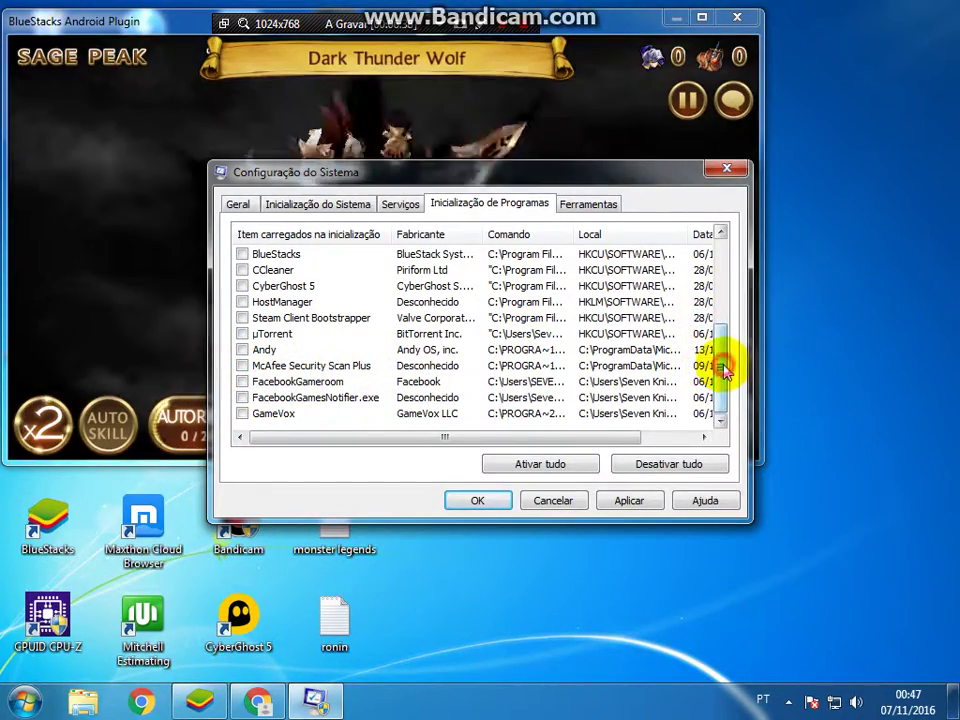
{"action": "left_click_drag", "start_coordinate": [724, 368], "coordinate": [733, 250]}
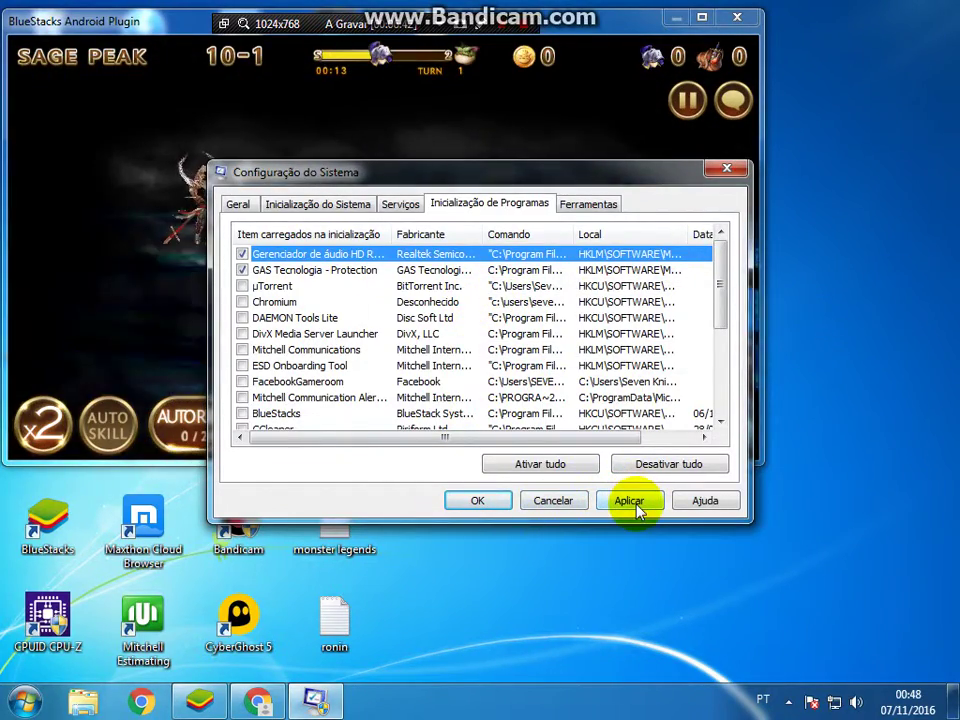
{"action": "left_click", "coordinate": [632, 503]}
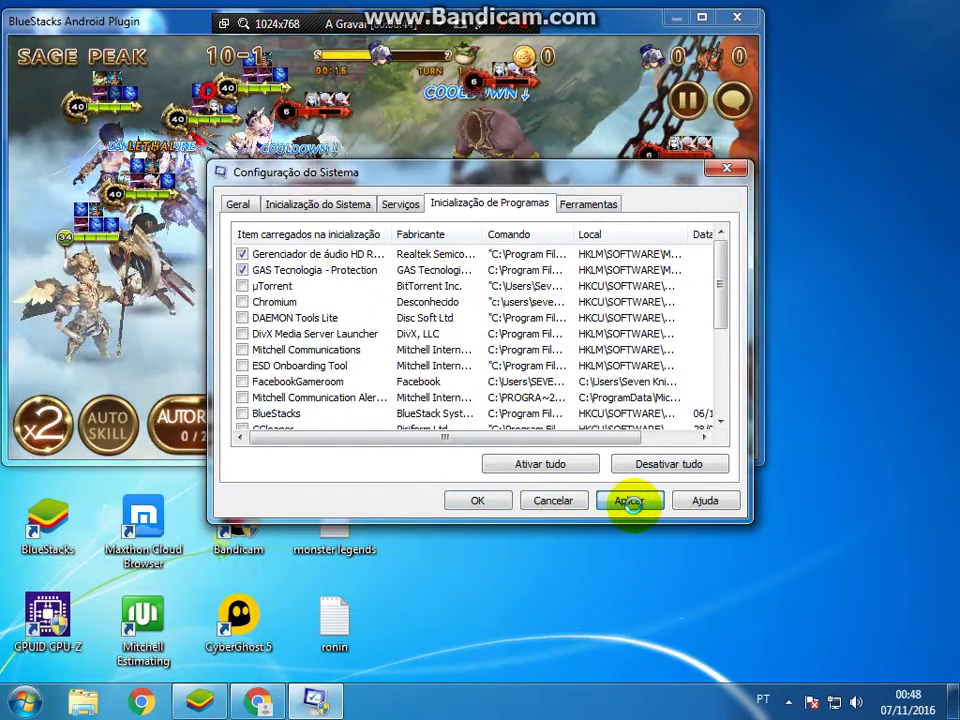
{"action": "left_click", "coordinate": [476, 504]}
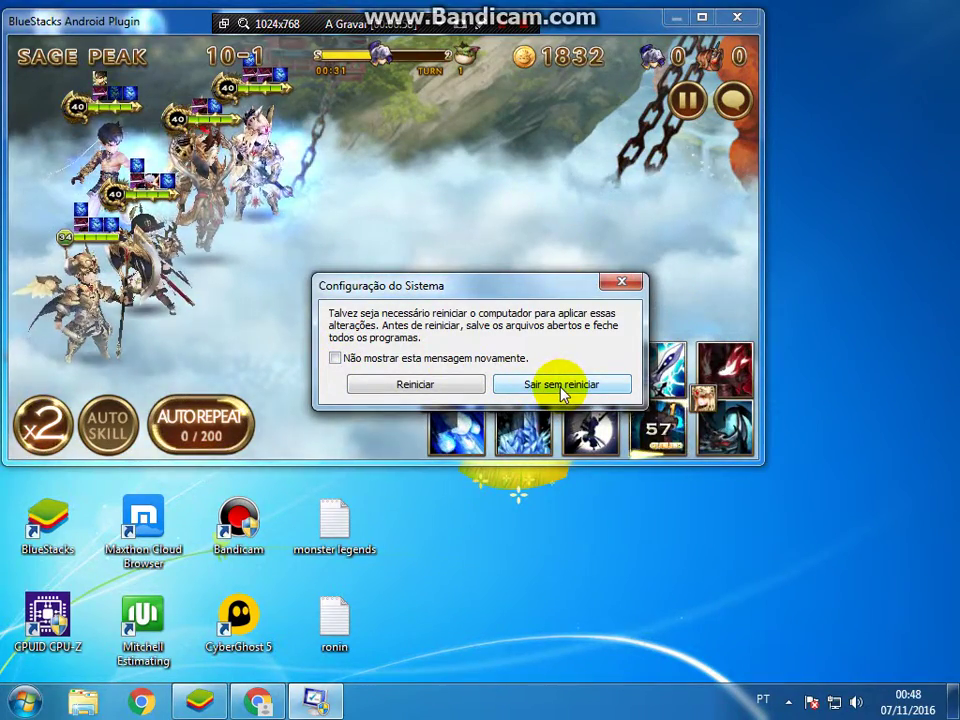
{"action": "left_click", "coordinate": [561, 388]}
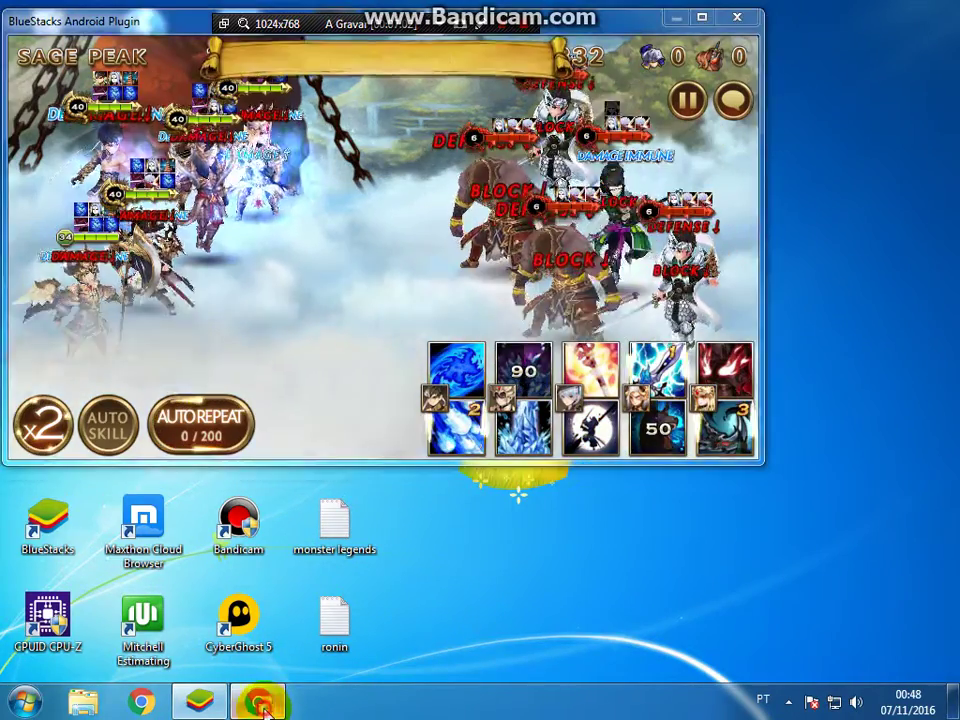
- Switch to Chrome and search Google for adwcleaner
{"action": "left_click", "coordinate": [263, 708]}
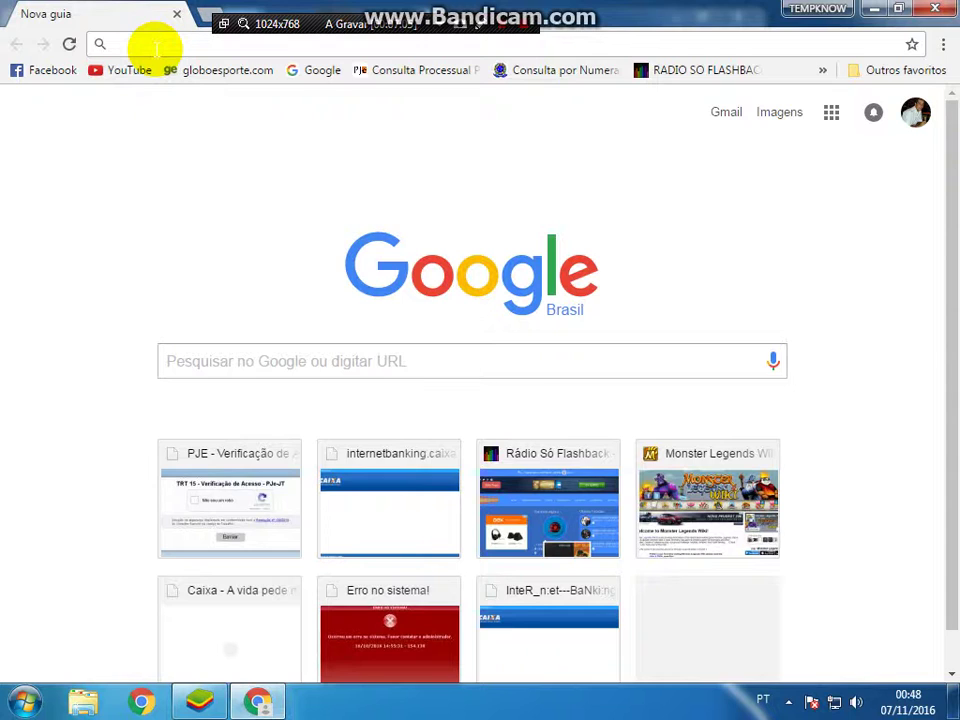
{"action": "type", "text": "adw"}
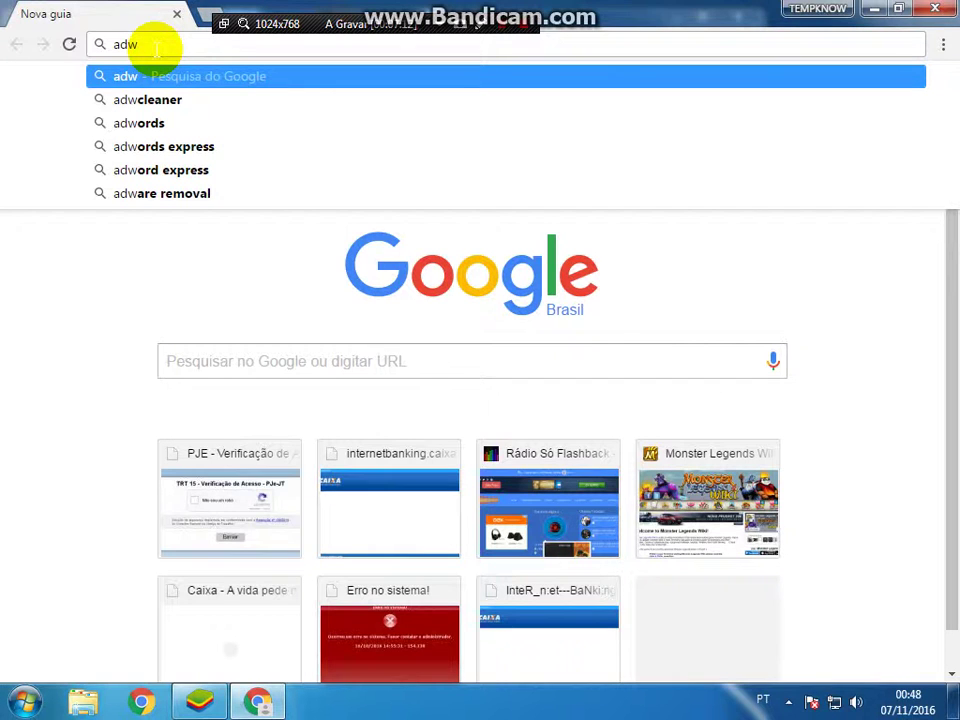
{"action": "left_click", "coordinate": [150, 100]}
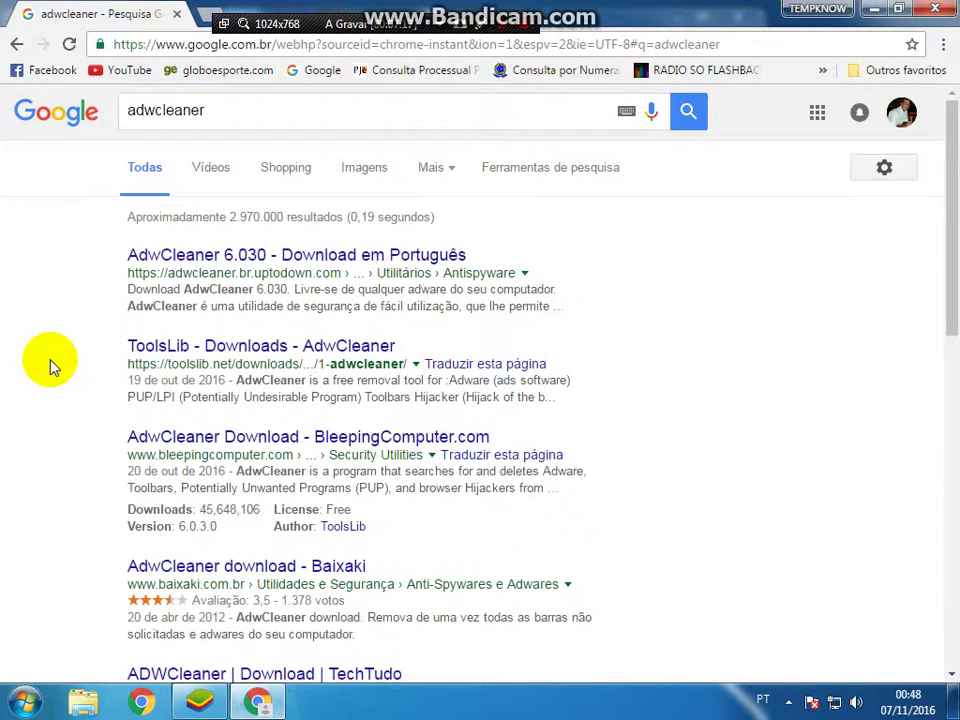
- Open the Uptodown result for AdwCleaner 6.030 and request its free download
{"action": "left_click", "coordinate": [273, 256]}
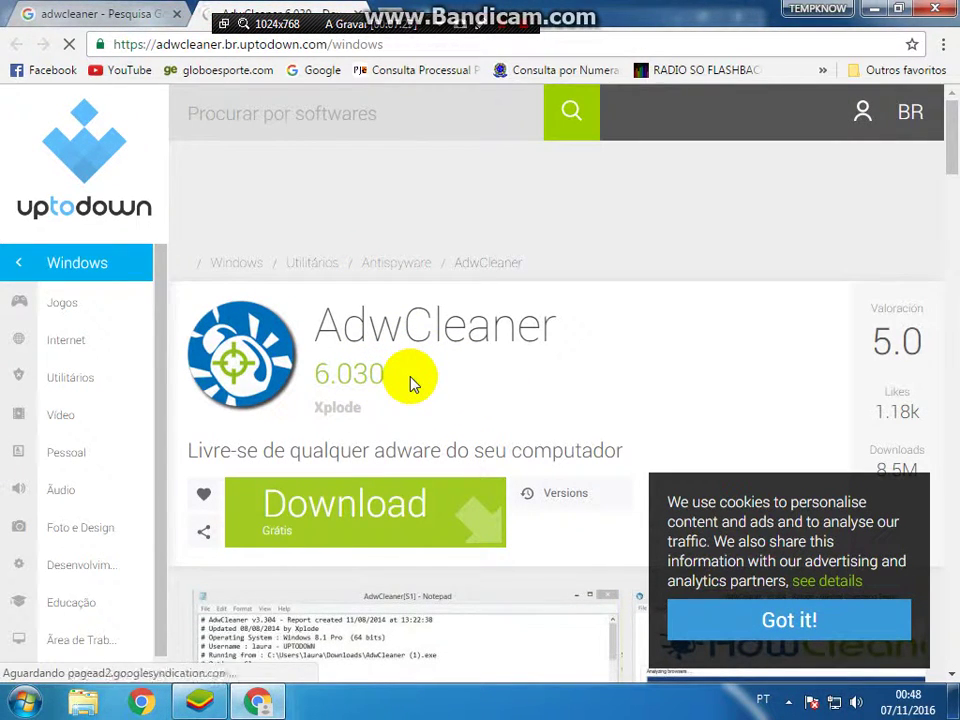
{"action": "scroll", "coordinate": [413, 383], "scroll_direction": "down", "scroll_amount": 2}
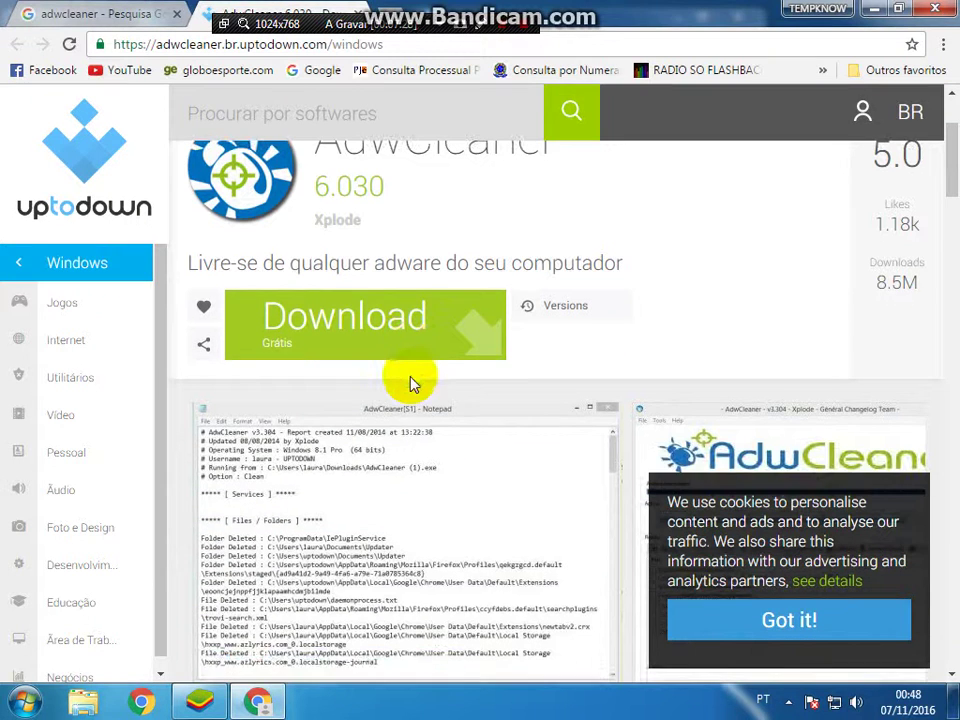
{"action": "left_click", "coordinate": [379, 330]}
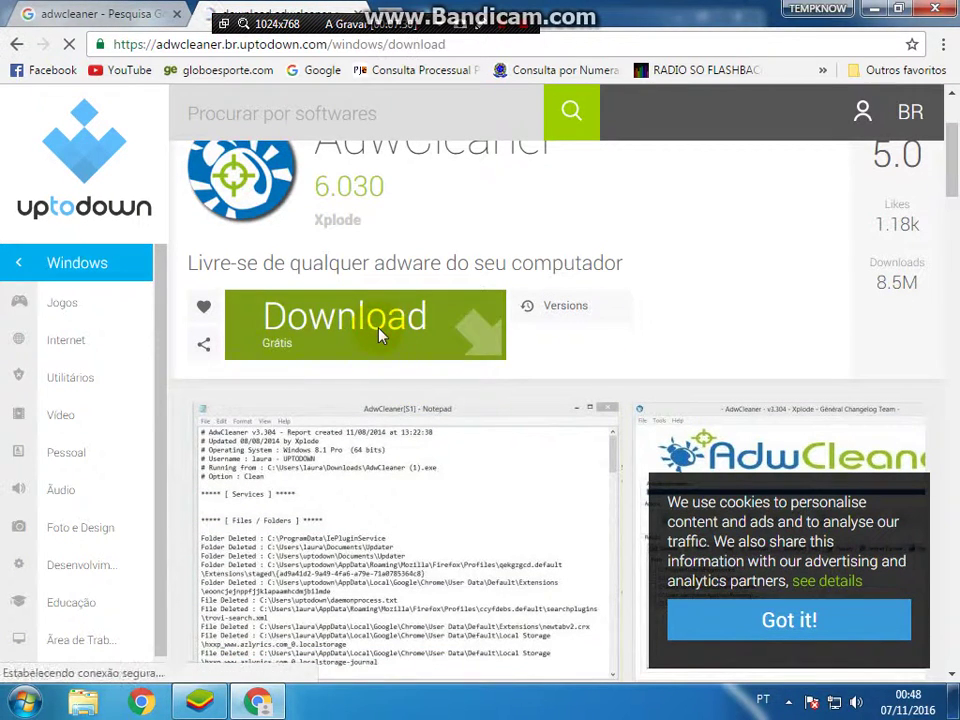